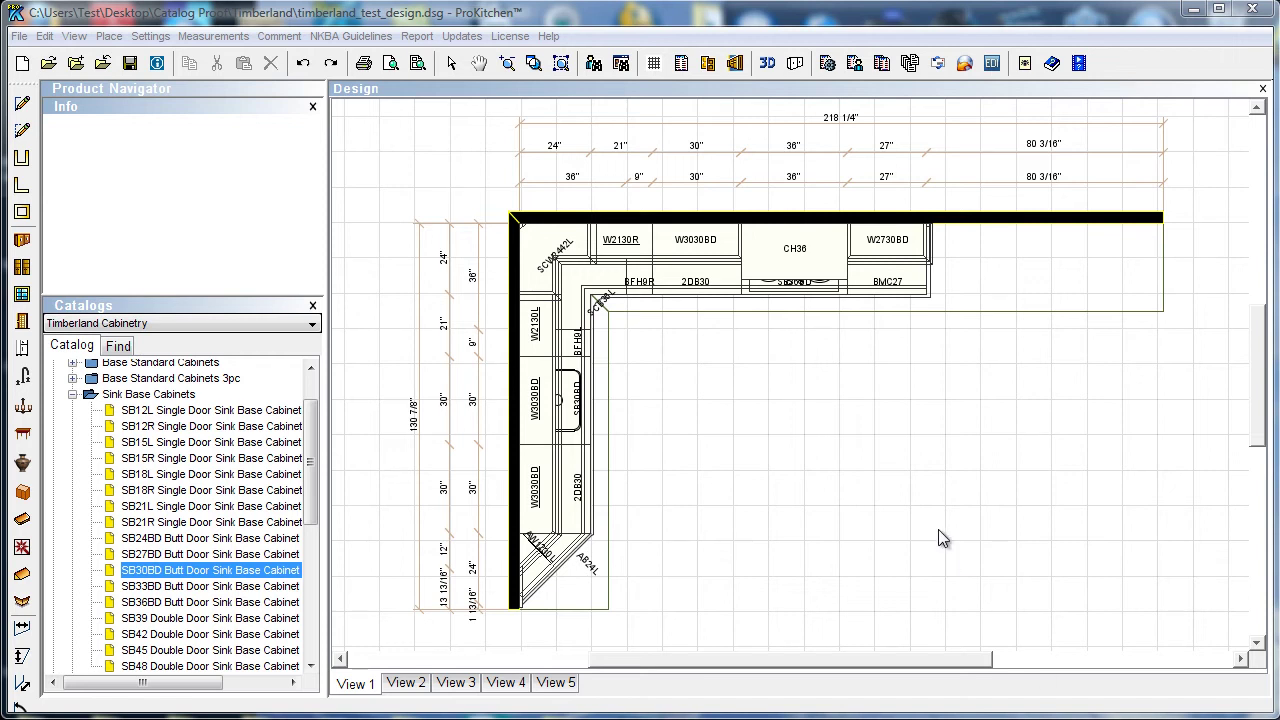
# Zoom out, box-select the entire L-shaped layout and nudge it slightly up and left
pyautogui.scroll(-2, 784, 495)
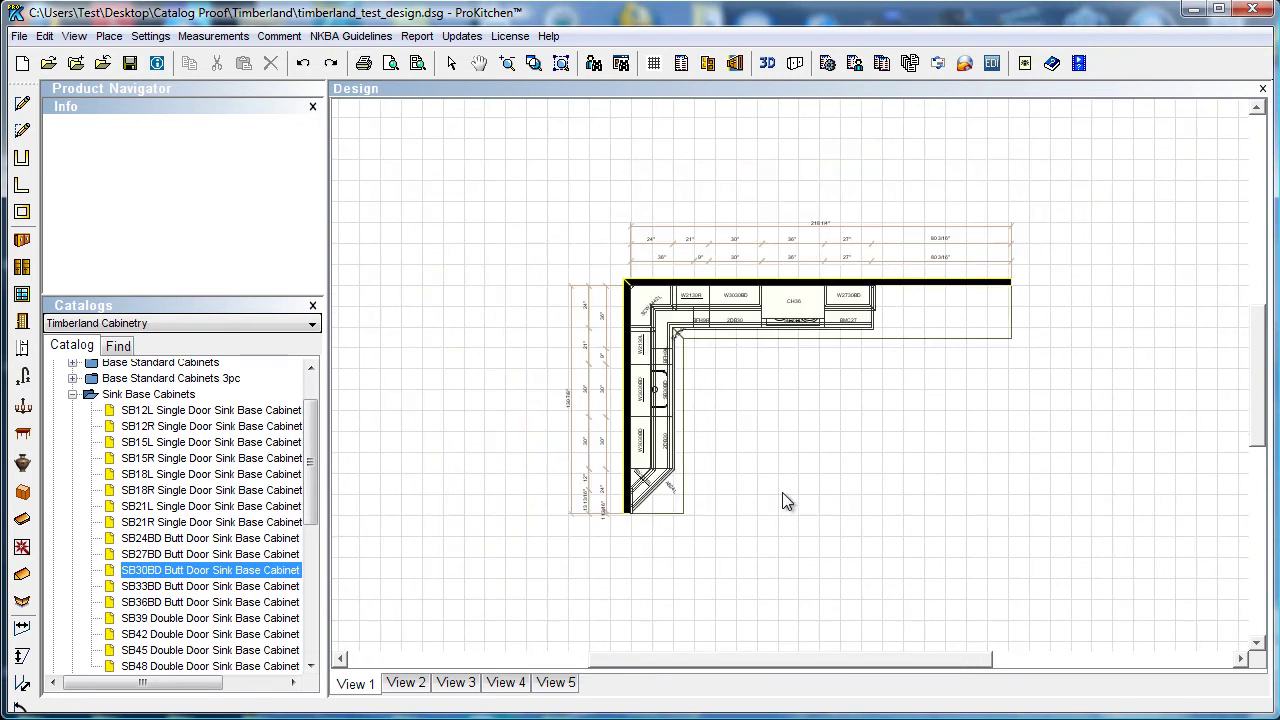
pyautogui.scroll(-1, 787, 501)
pyautogui.scroll(-1, 784, 503)
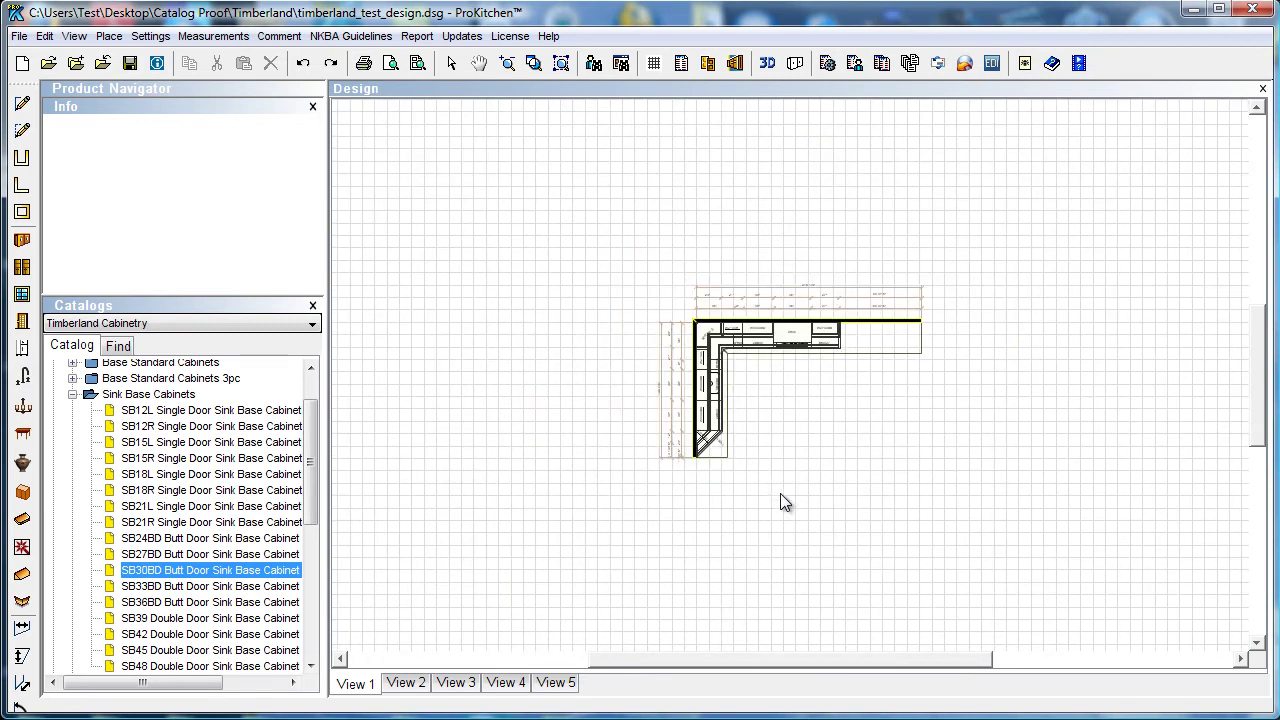
pyautogui.moveTo(648, 296); pyautogui.dragTo(1007, 476)
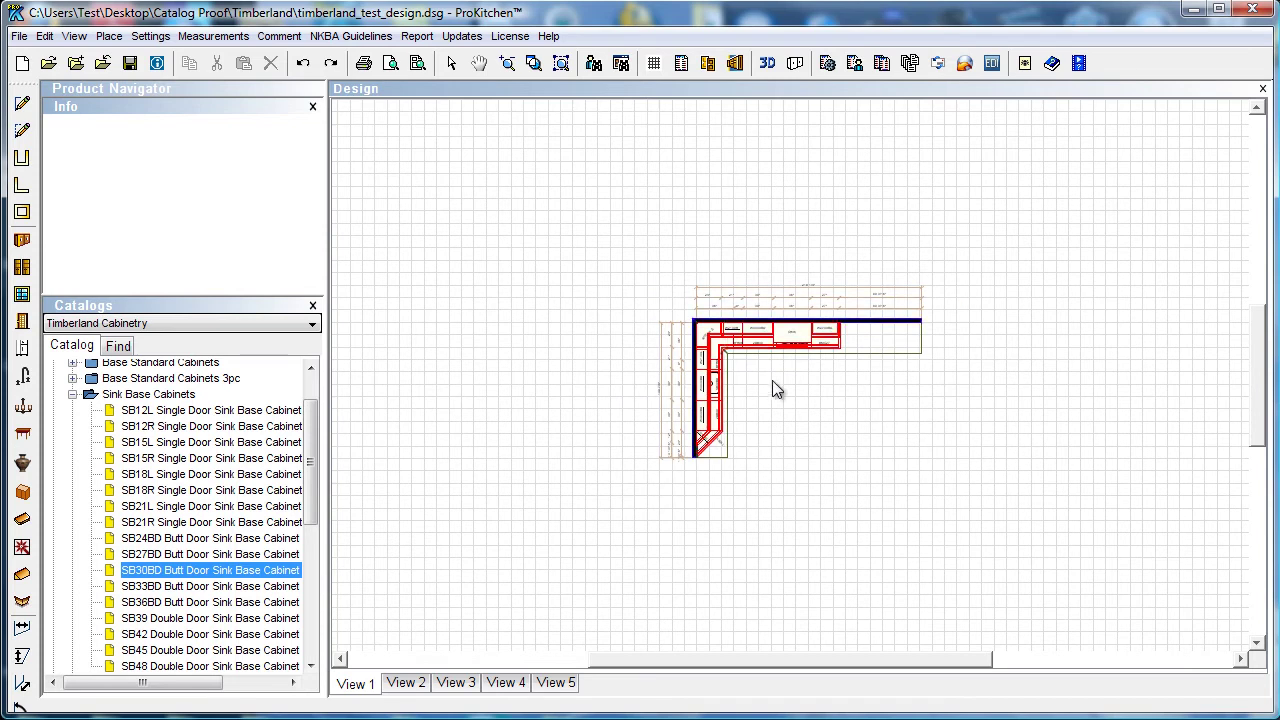
pyautogui.click(652, 298)
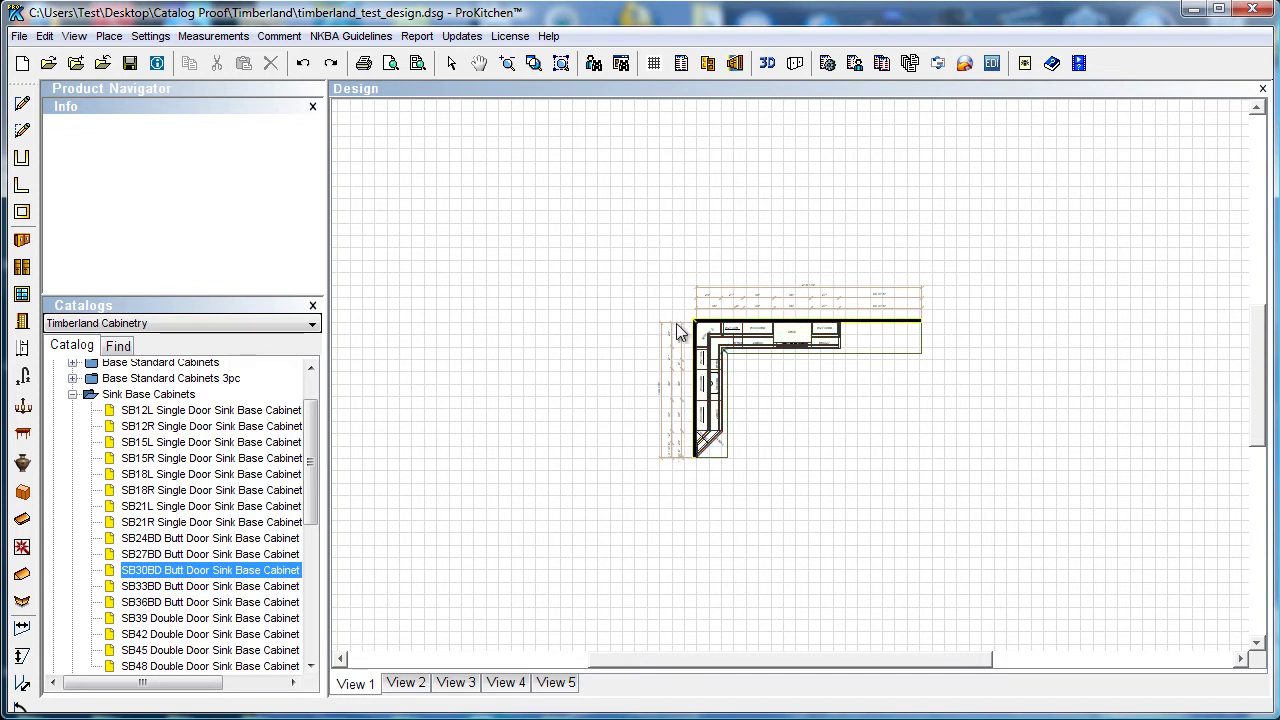
pyautogui.moveTo(650, 301); pyautogui.dragTo(937, 490)
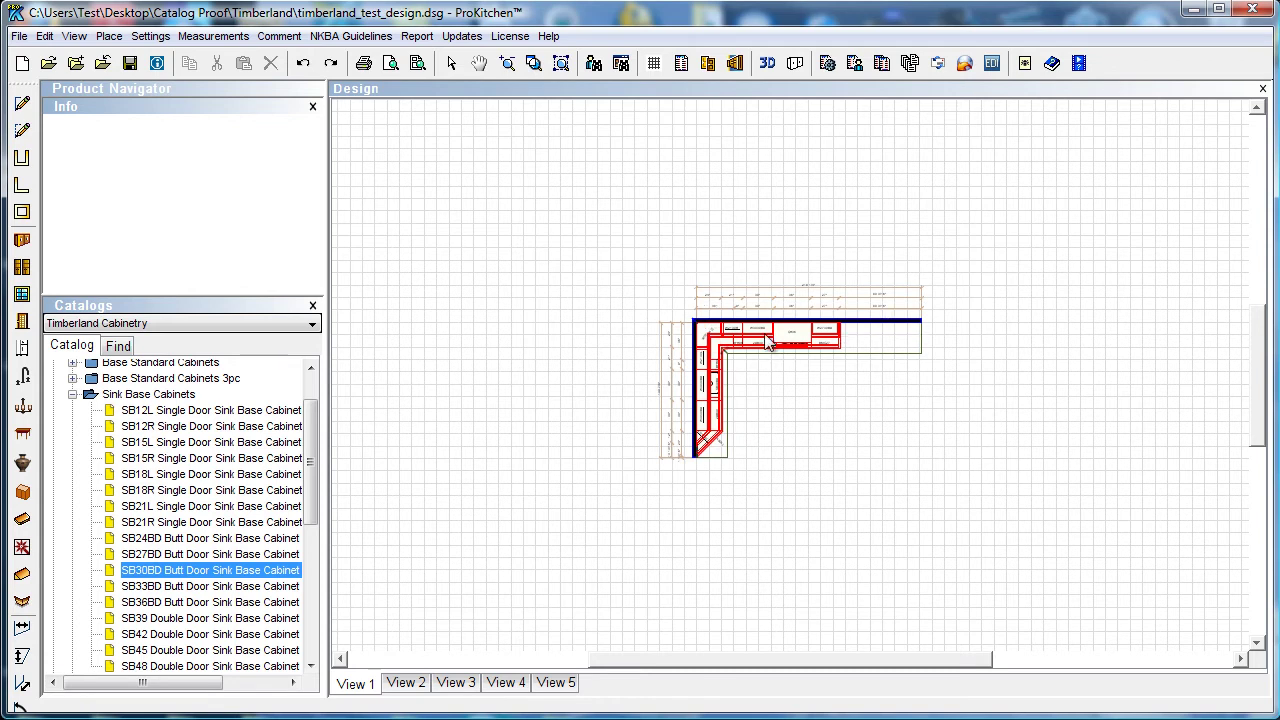
pyautogui.click(720, 358)
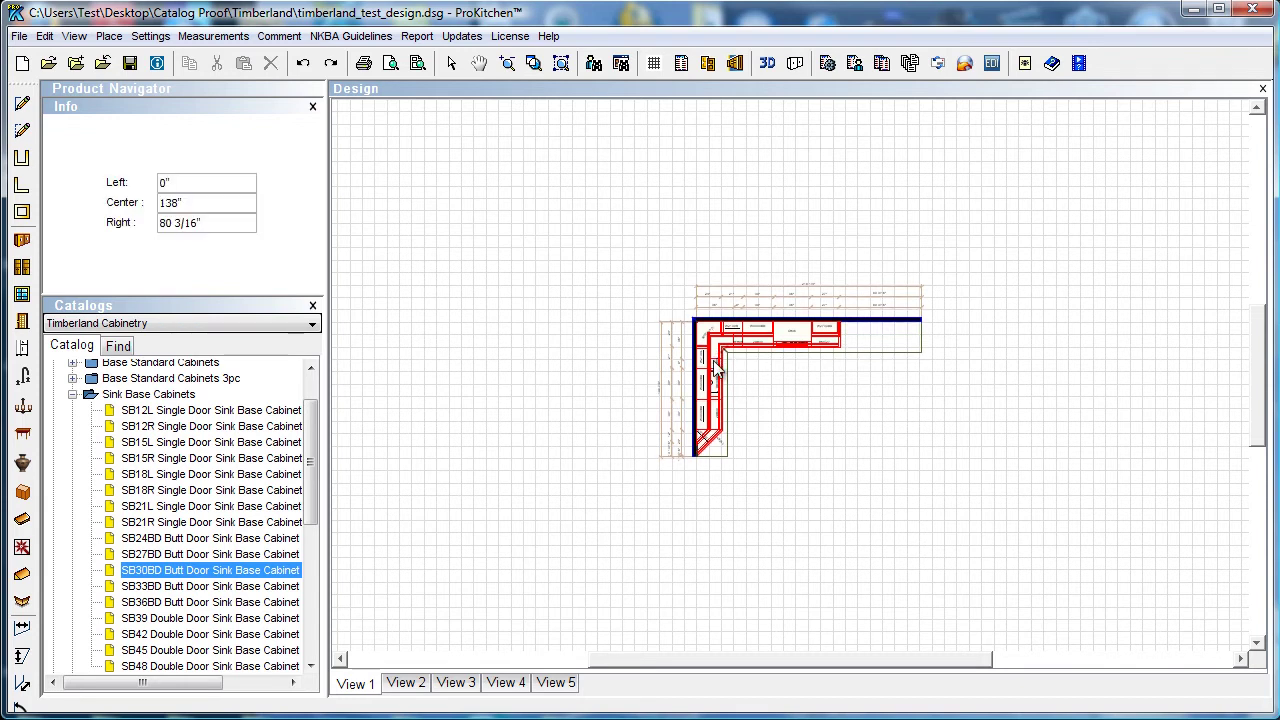
pyautogui.moveTo(715, 362)
pyautogui.mouseDown()
pyautogui.moveTo(707, 332)
pyautogui.moveTo(517, 294)
pyautogui.moveTo(654, 362)
pyautogui.moveTo(796, 400)
pyautogui.moveTo(811, 537)
pyautogui.moveTo(831, 477)
pyautogui.moveTo(931, 523)
pyautogui.moveTo(904, 478)
pyautogui.moveTo(696, 348)
pyautogui.mouseUp()
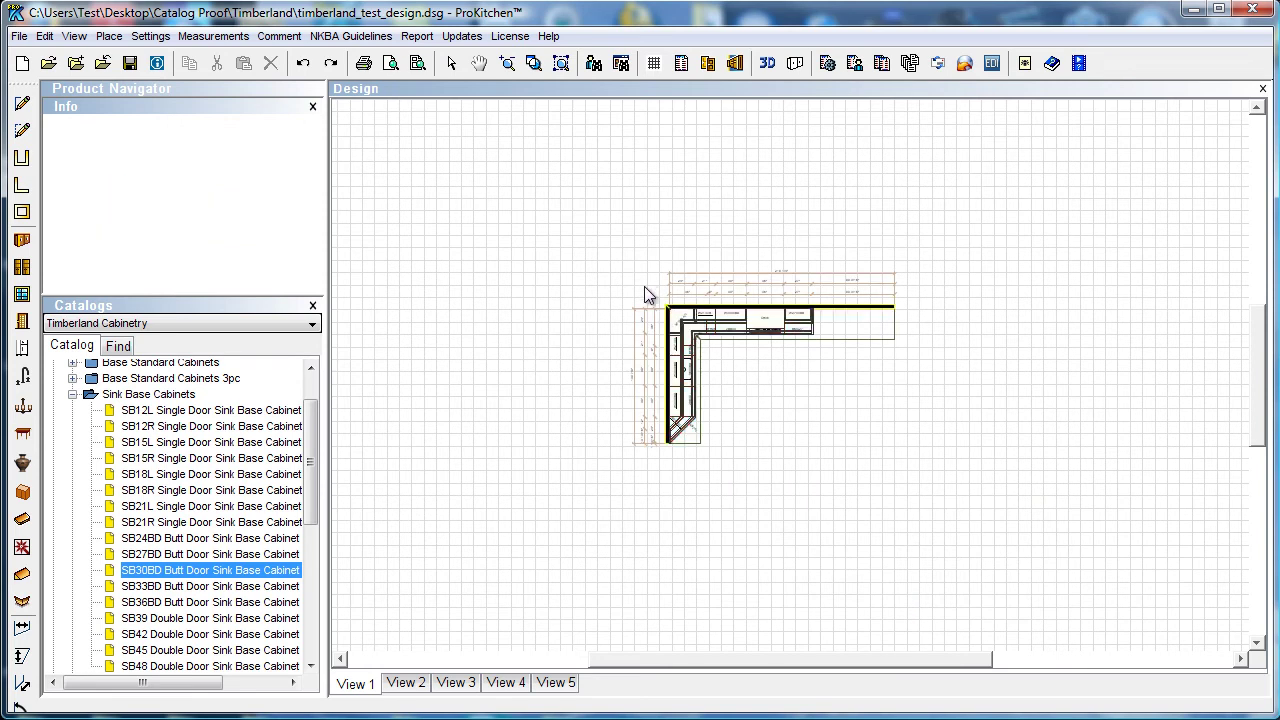
# Box-select the L-shaped layout and show its right-click Selection submenu
pyautogui.moveTo(645, 290); pyautogui.dragTo(945, 464)
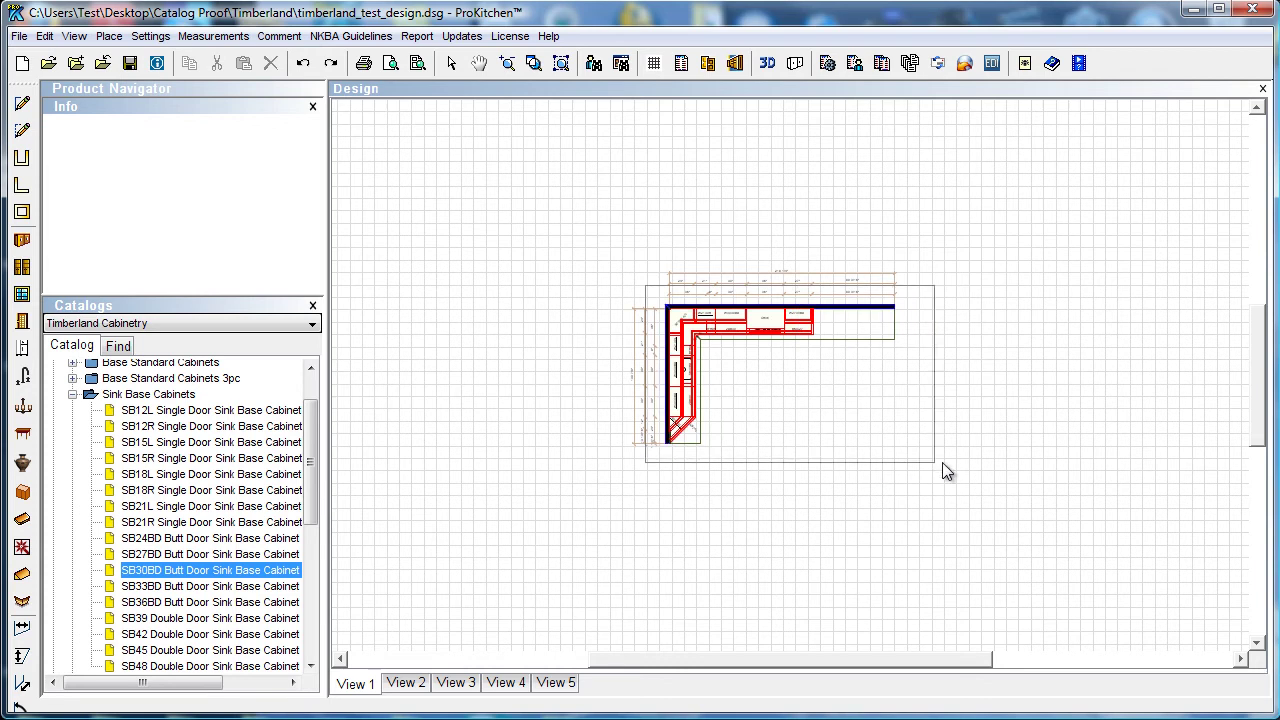
pyautogui.rightClick(692, 340)
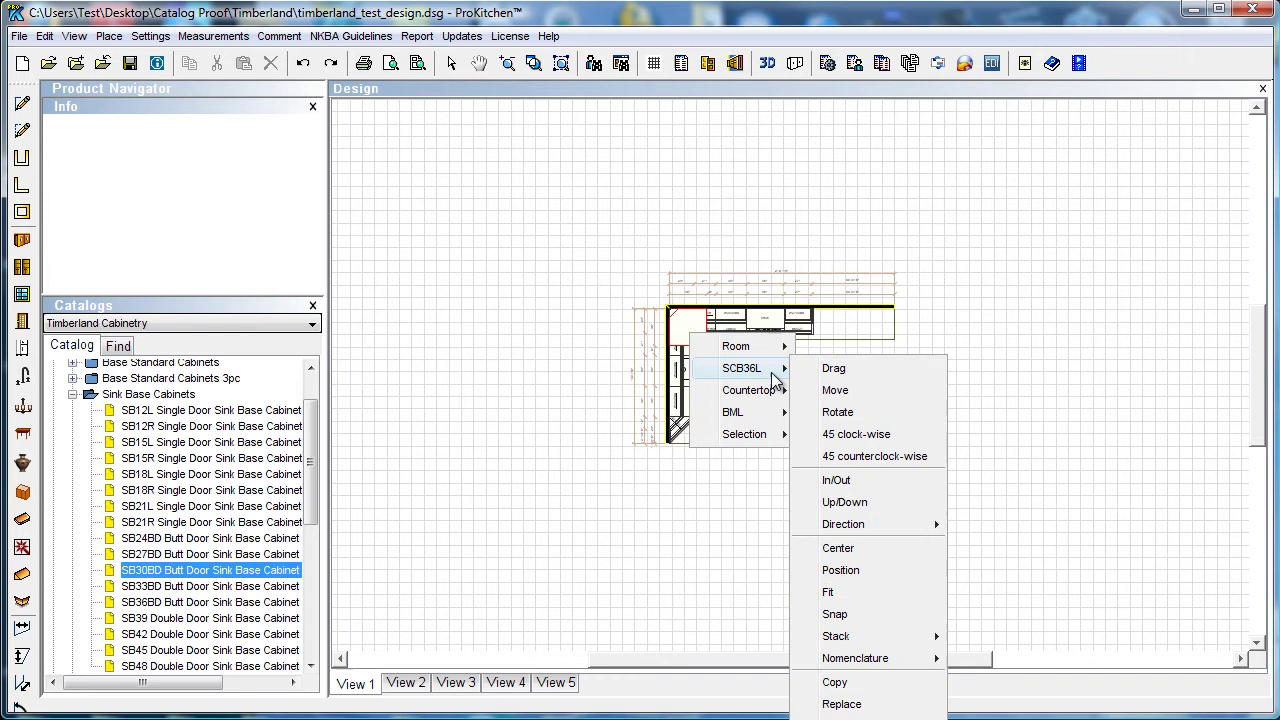
pyautogui.moveTo(768, 443)
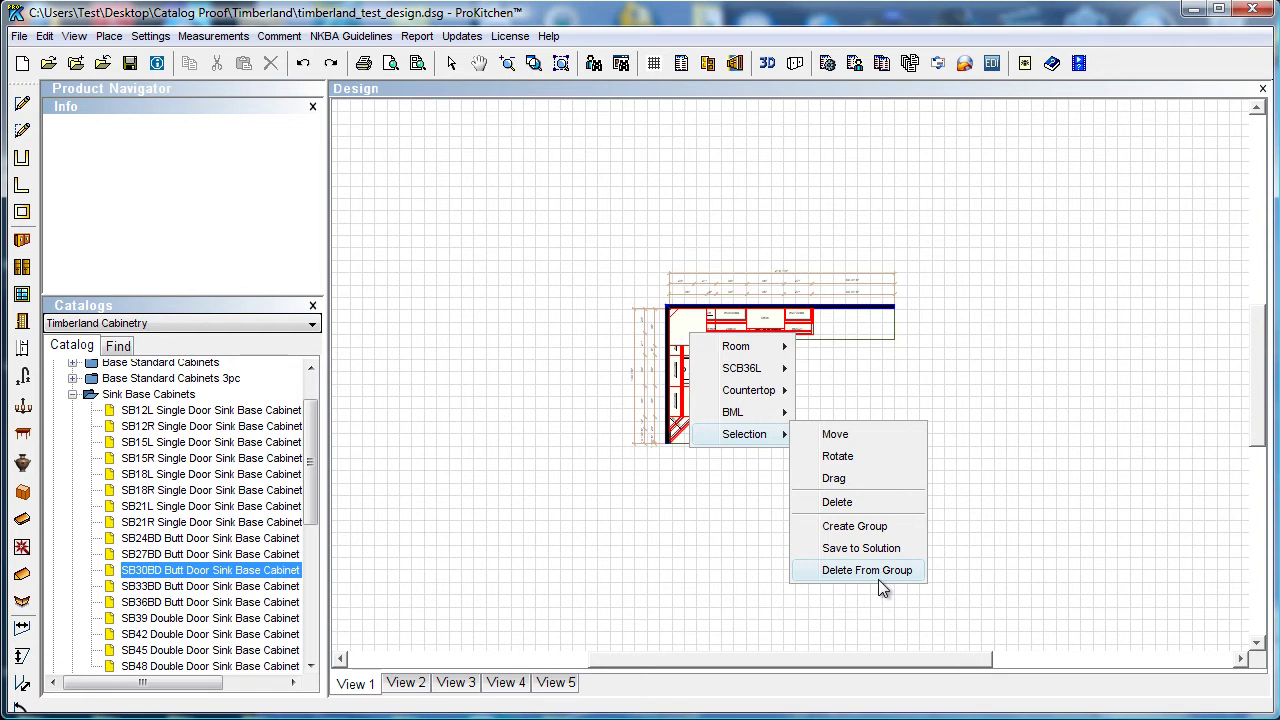
# Use Selection > Move to shift the layout from a base point to a spot further right
pyautogui.click(840, 437)
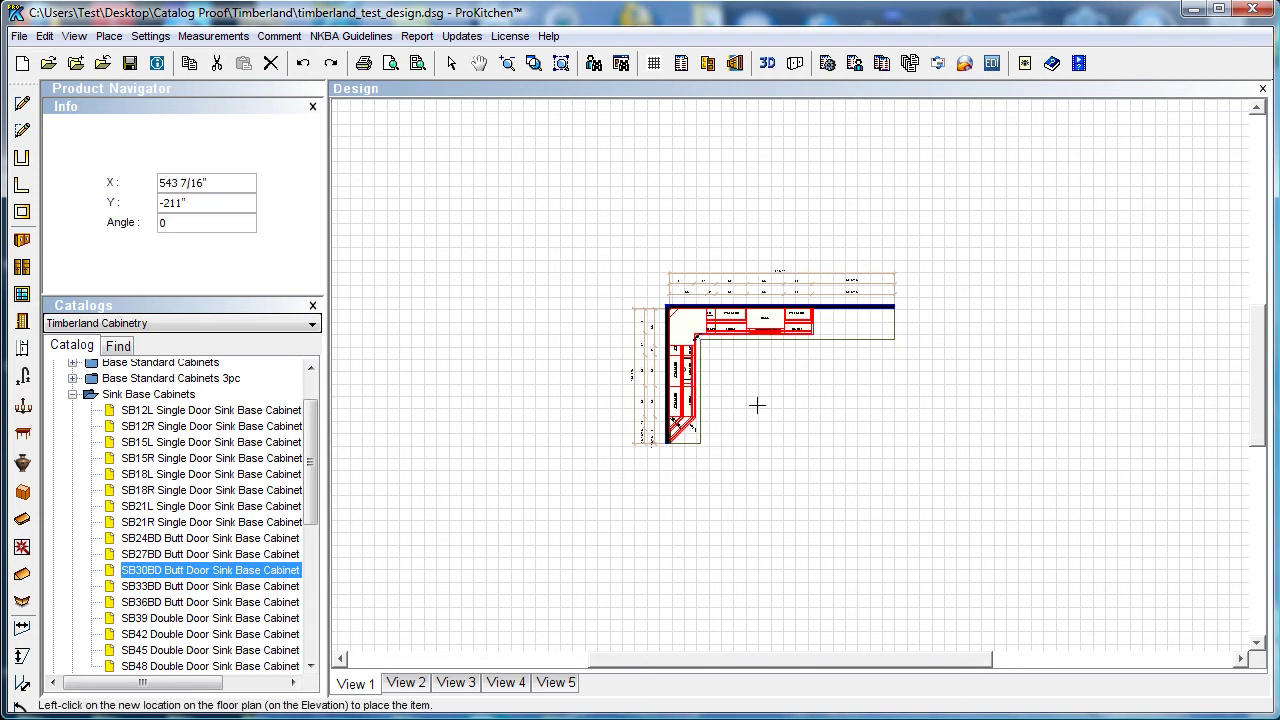
pyautogui.click(427, 507)
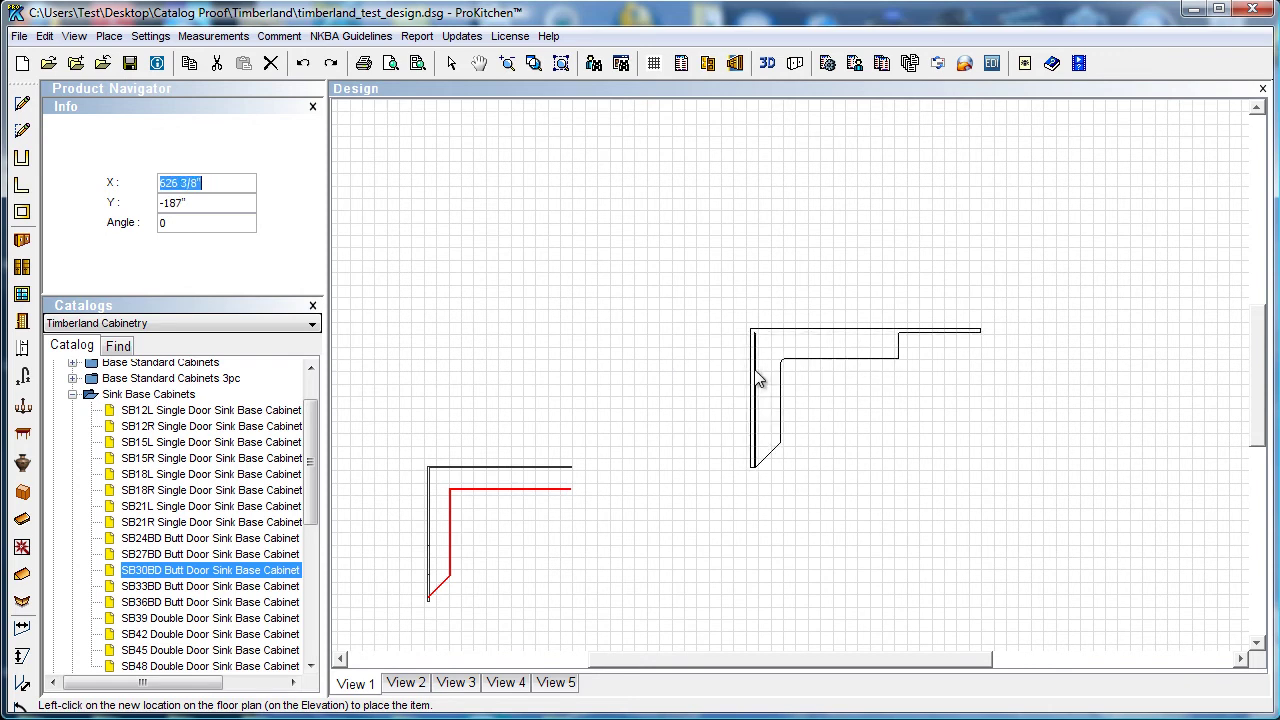
pyautogui.click(760, 380)
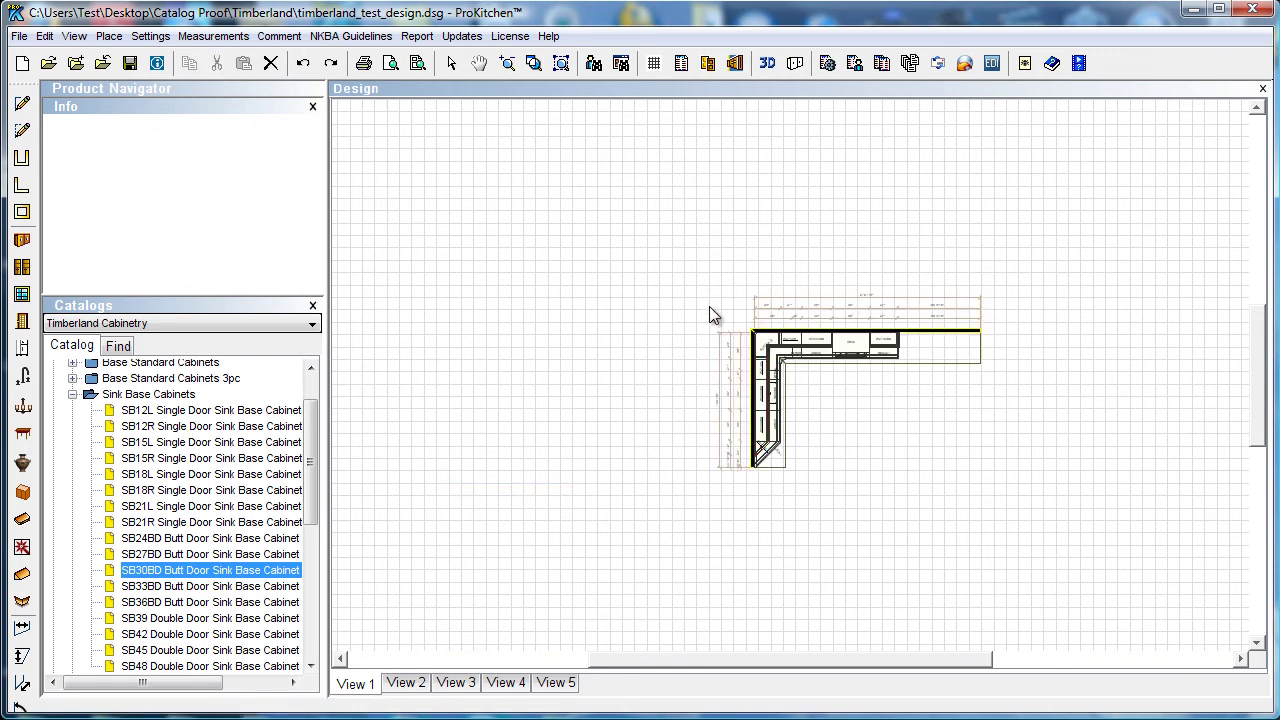
pyautogui.moveTo(709, 306); pyautogui.dragTo(954, 462)
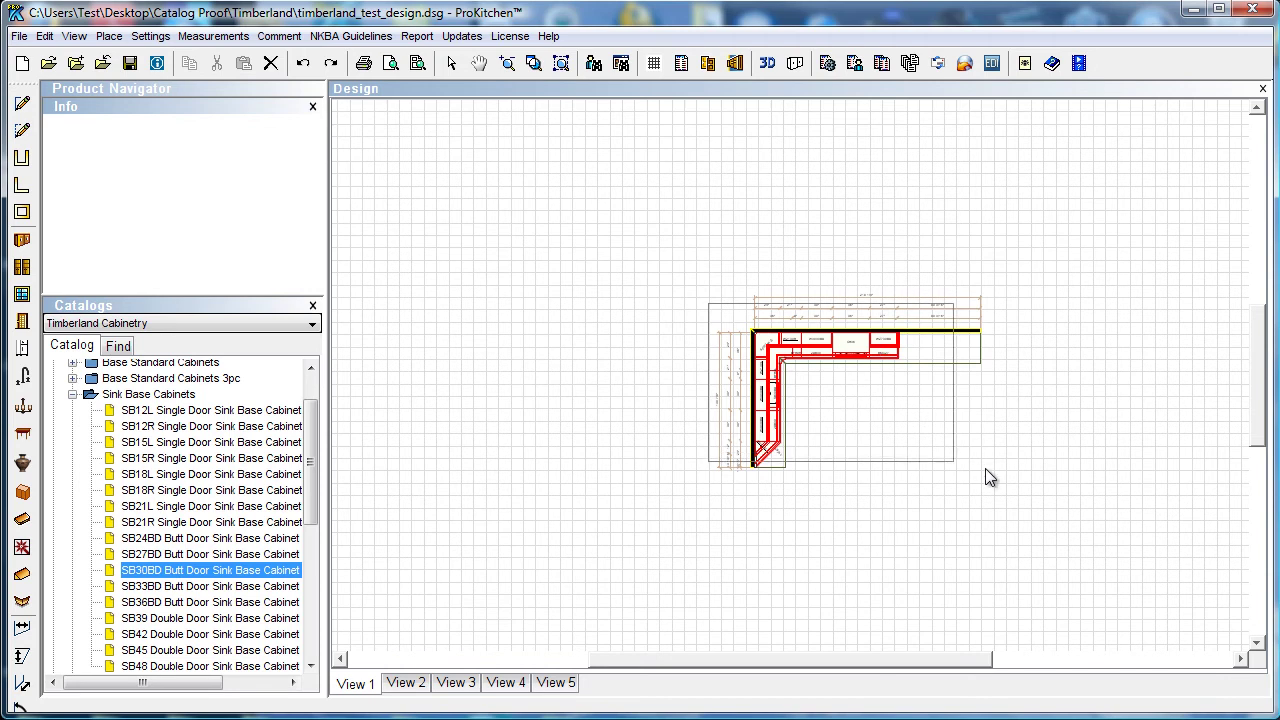
pyautogui.click(785, 360)
pyautogui.rightClick(785, 360)
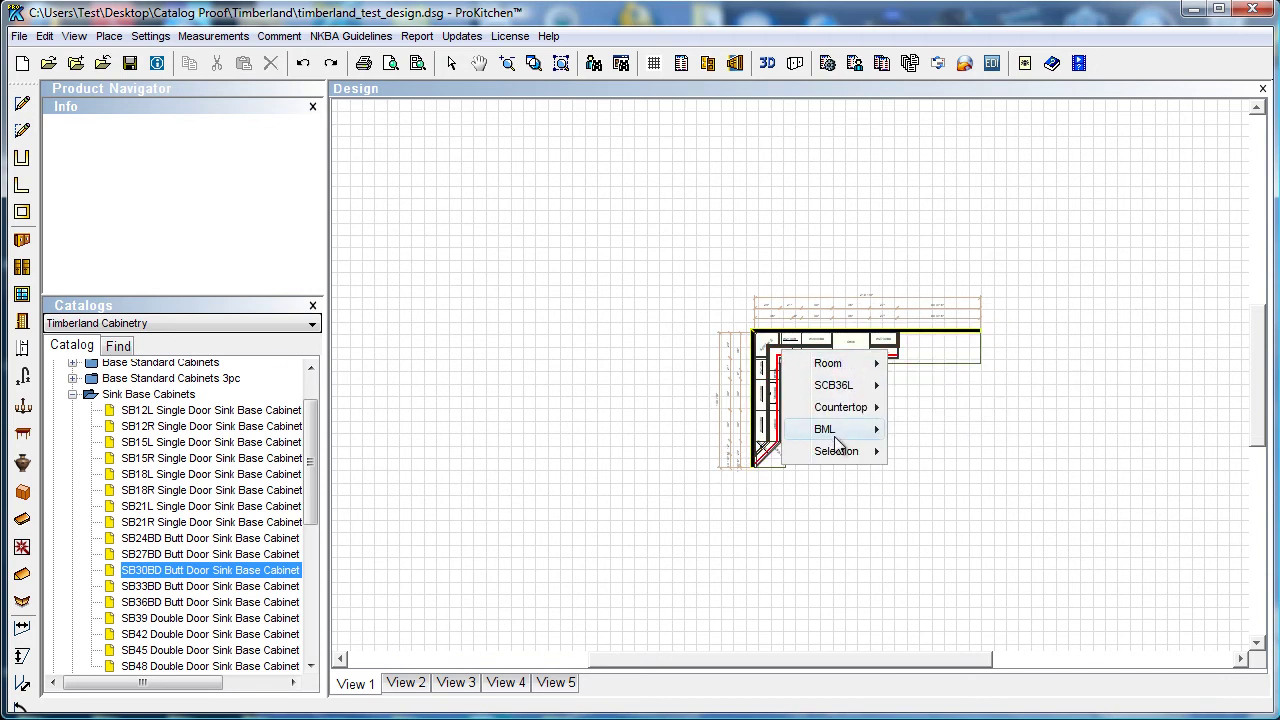
pyautogui.moveTo(833, 453)
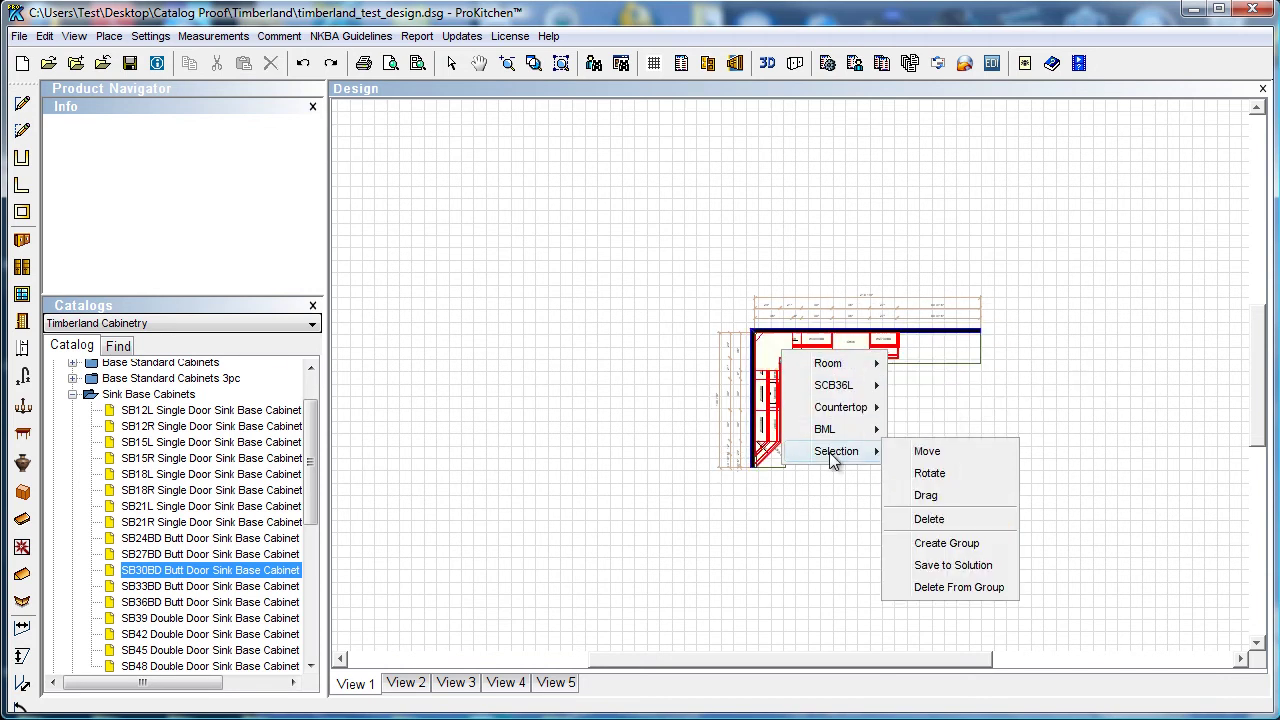
pyautogui.click(930, 474)
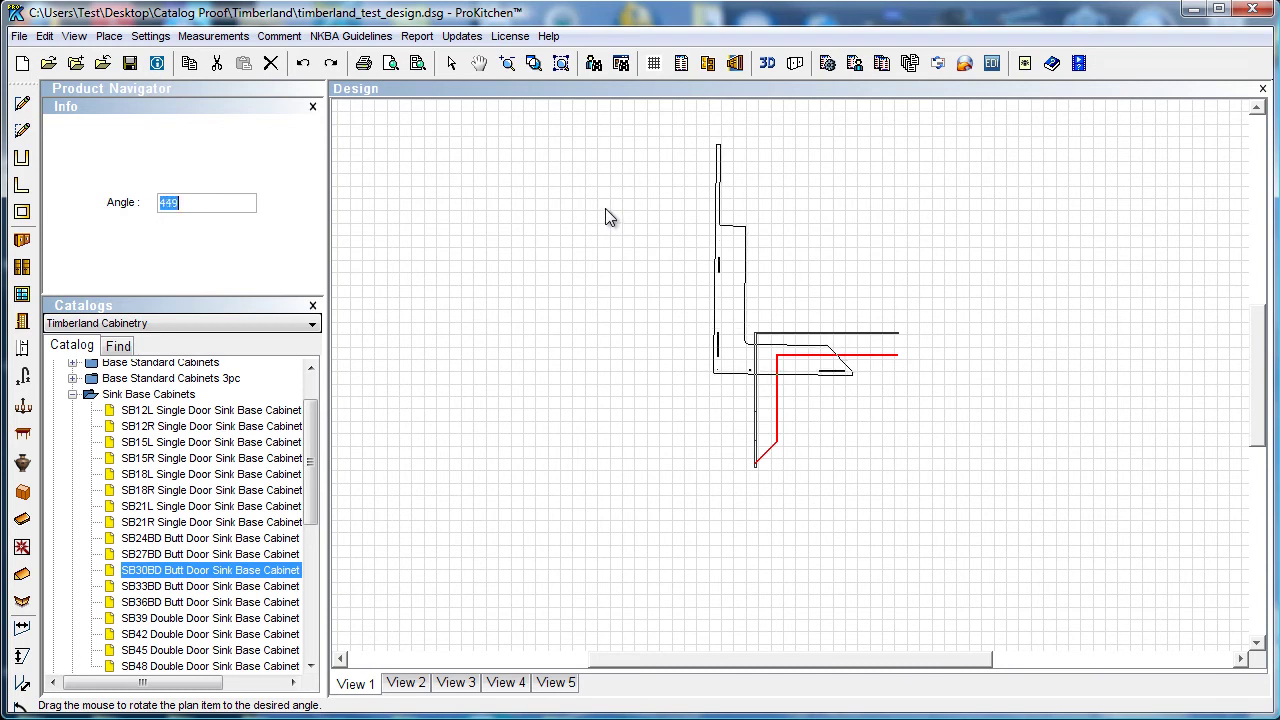
pyautogui.write('450')
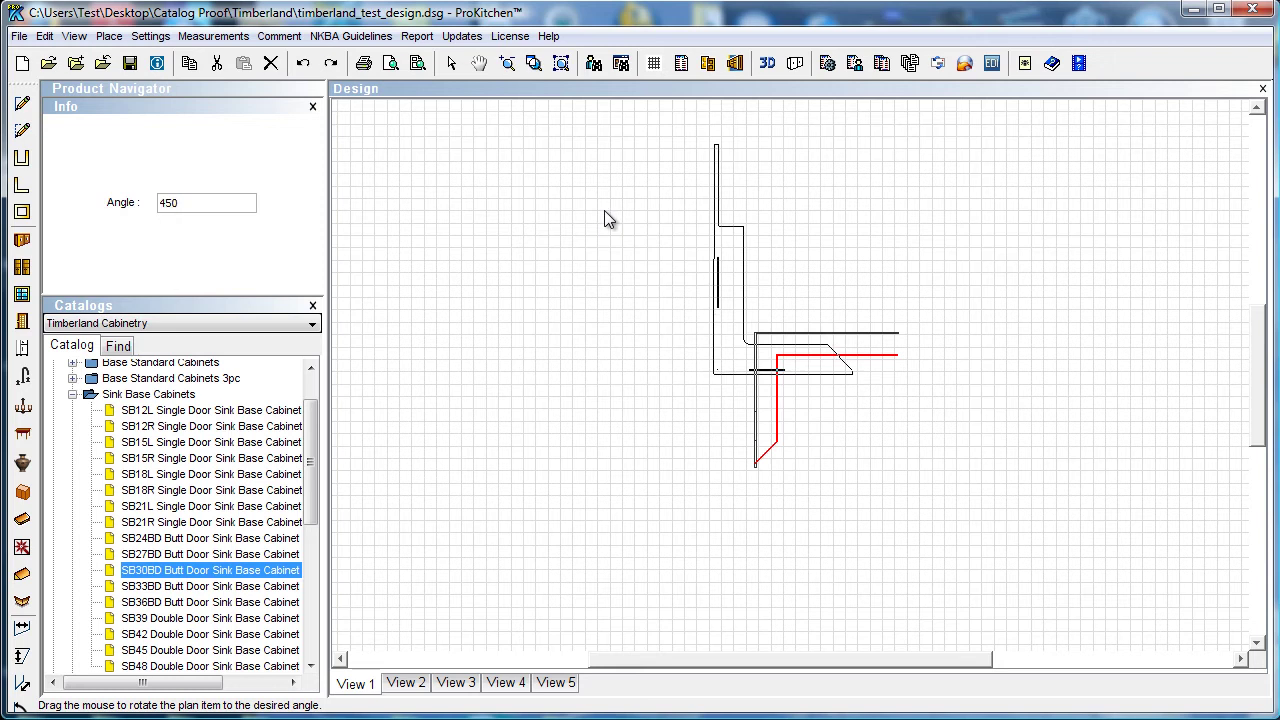
pyautogui.press('Return')
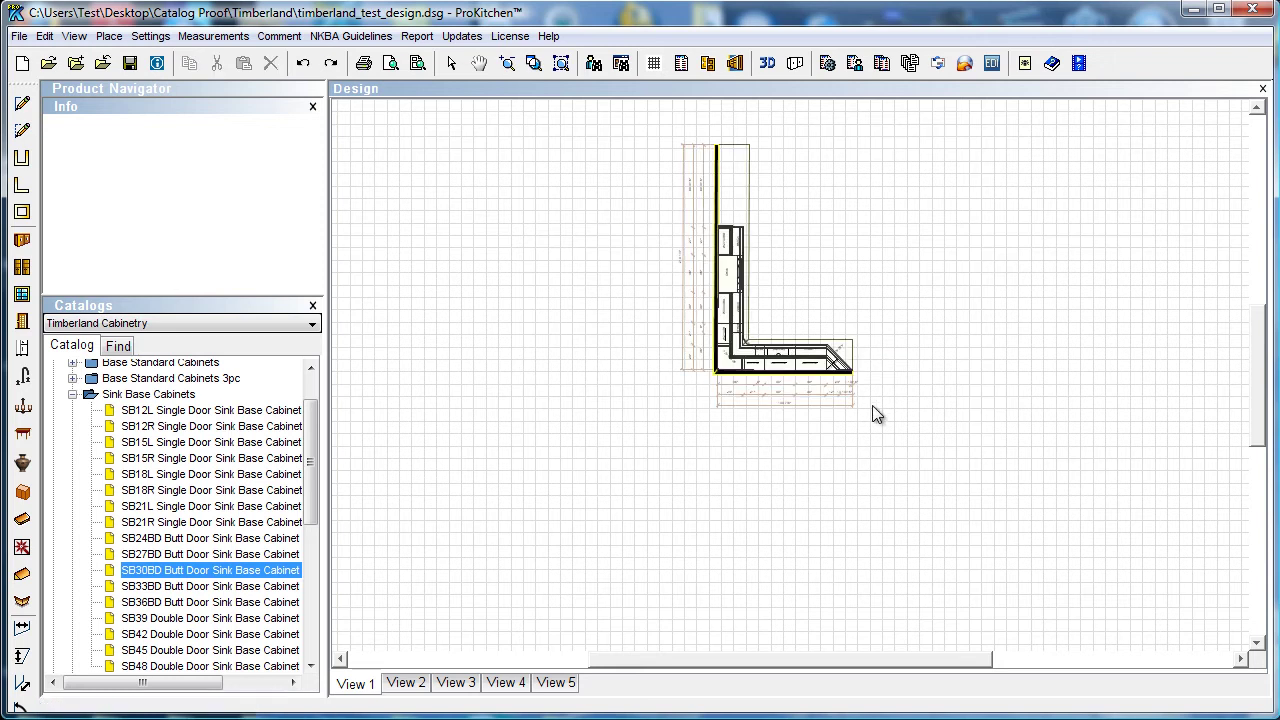
pyautogui.click(302, 63)
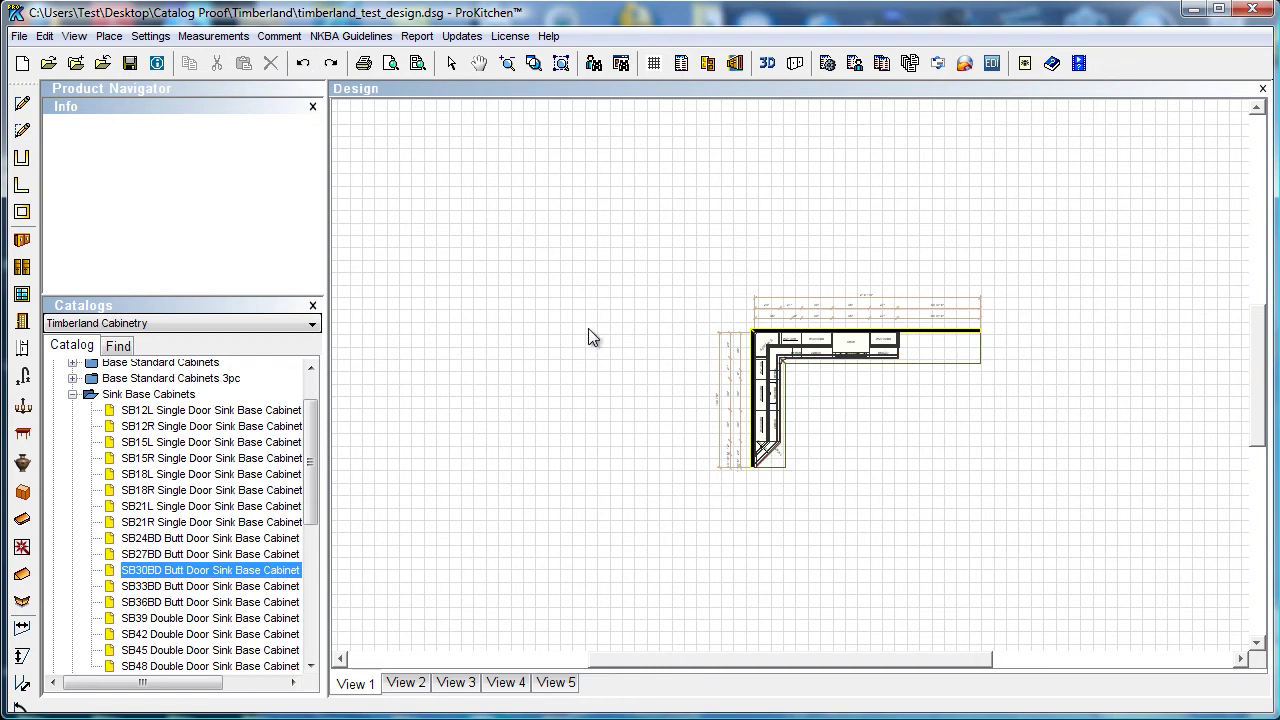
# Select the layout and use Selection > Drag to drop it slightly lower along the wall
pyautogui.moveTo(701, 308); pyautogui.dragTo(1018, 498)
pyautogui.rightClick(778, 373)
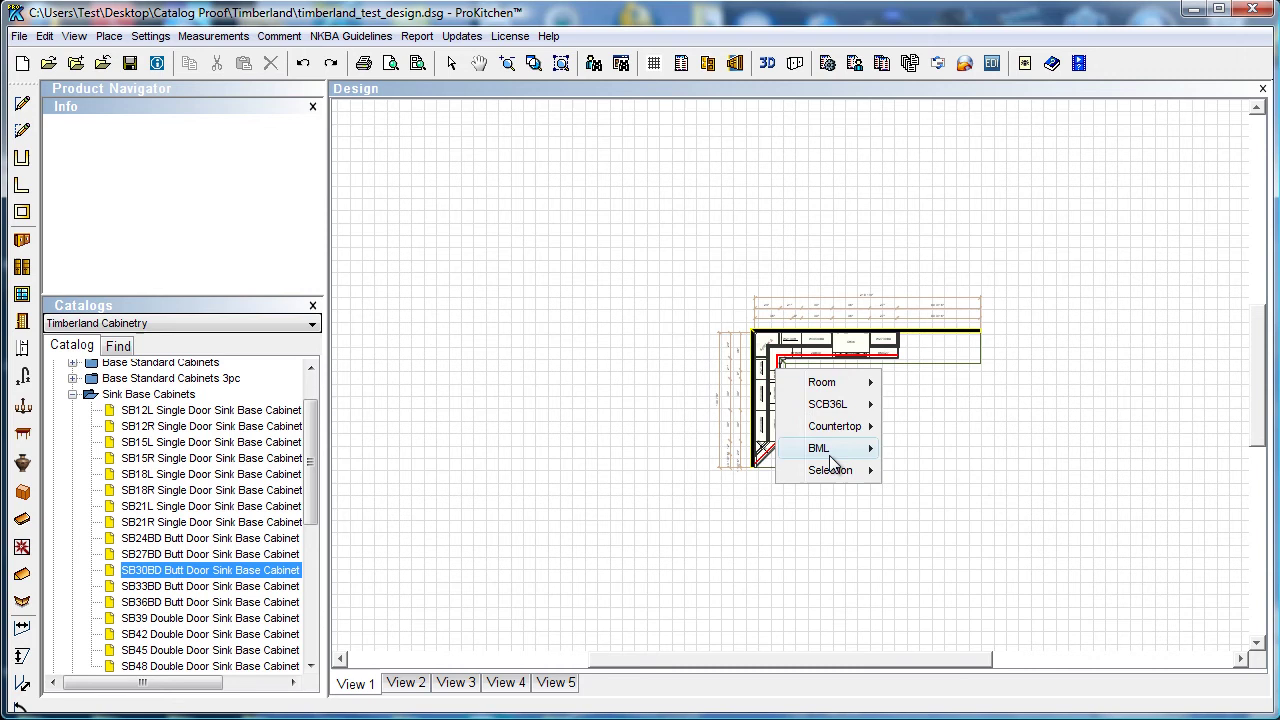
pyautogui.moveTo(832, 474)
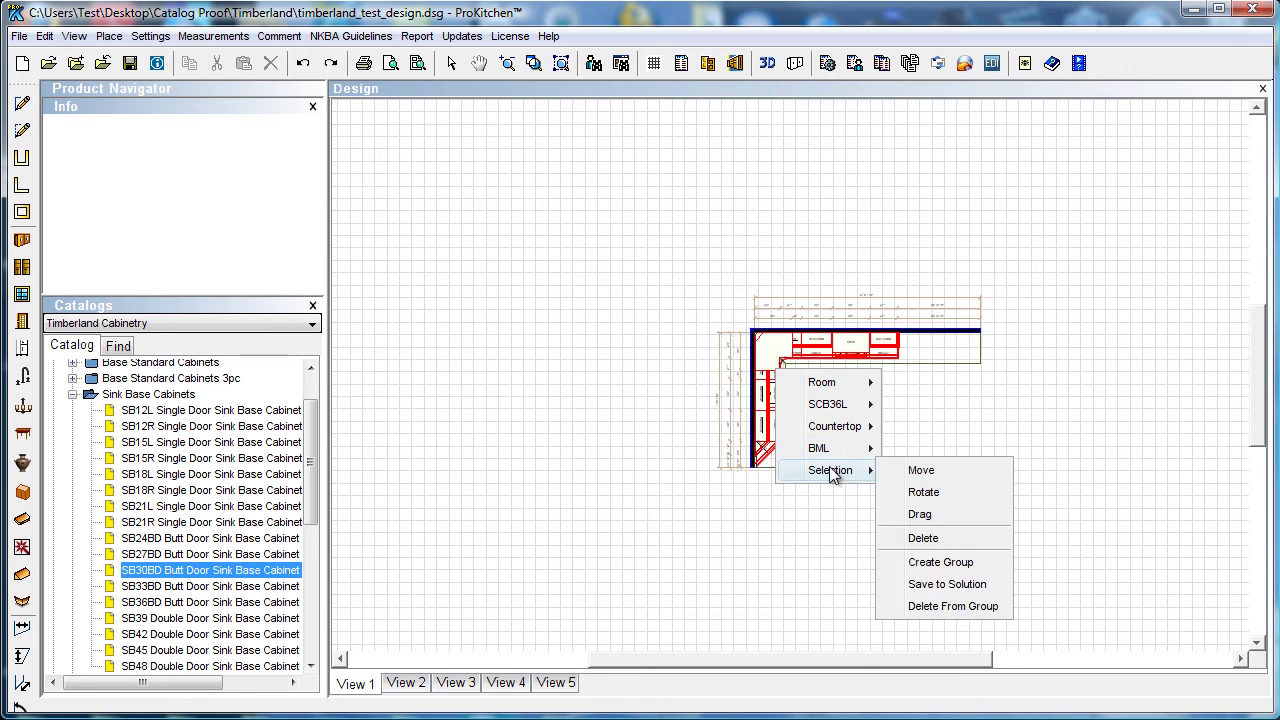
pyautogui.click(936, 515)
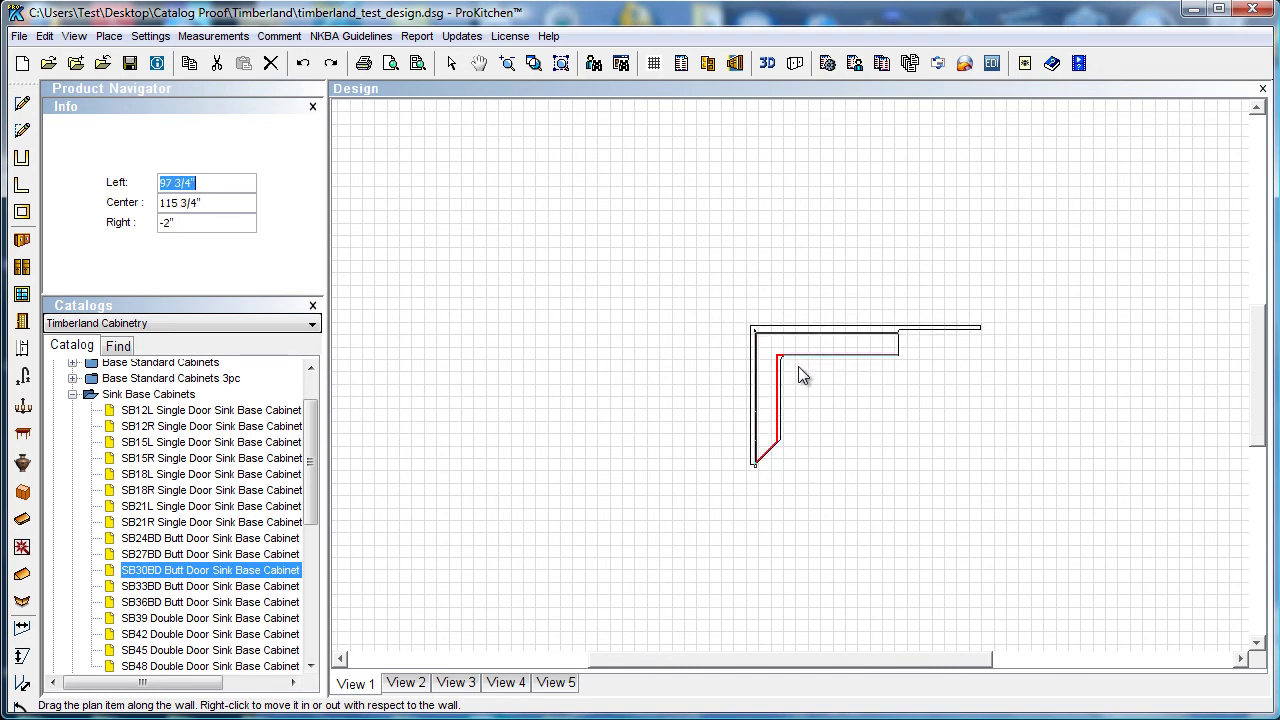
pyautogui.click(800, 395)
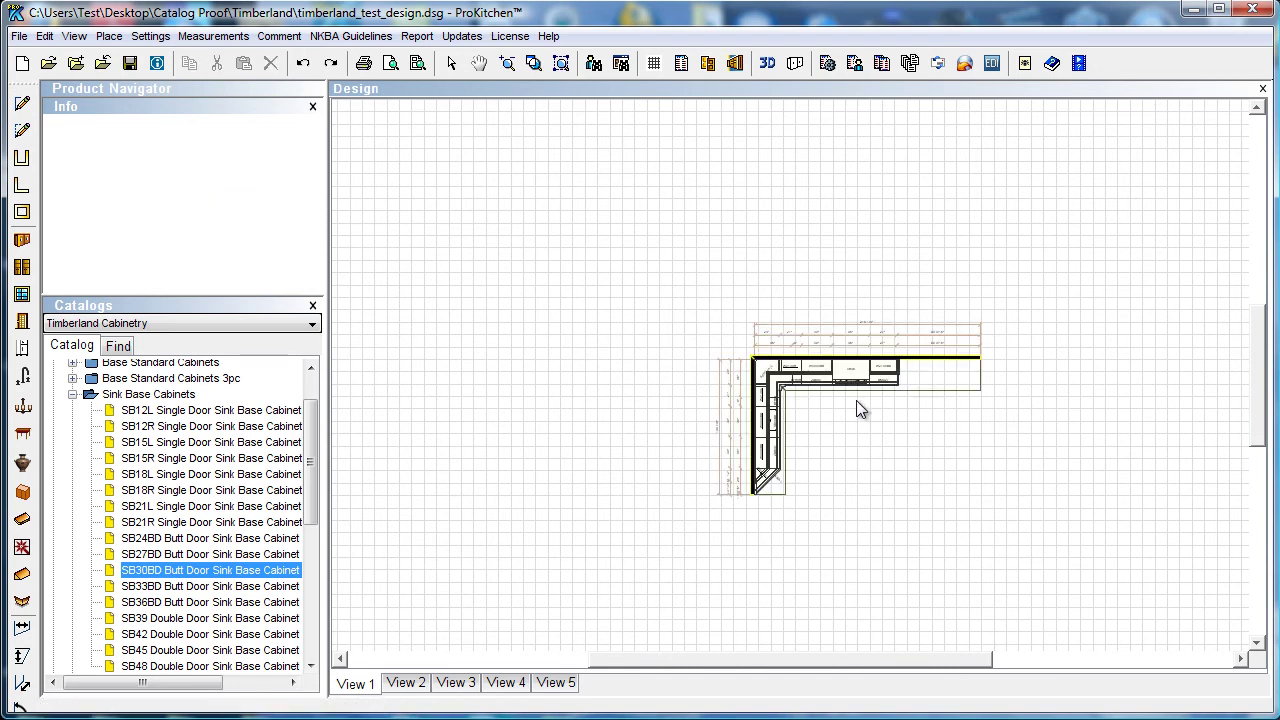
pyautogui.moveTo(714, 322); pyautogui.dragTo(1038, 528)
pyautogui.rightClick(785, 387)
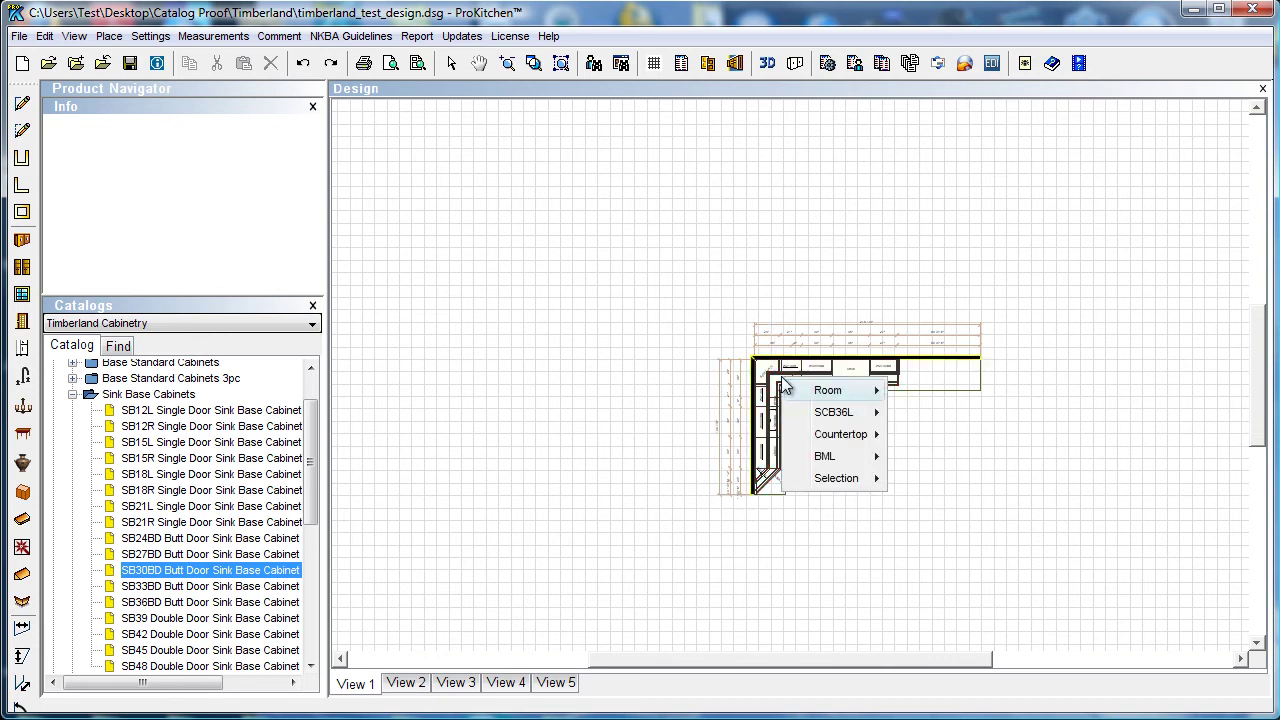
pyautogui.moveTo(842, 478)
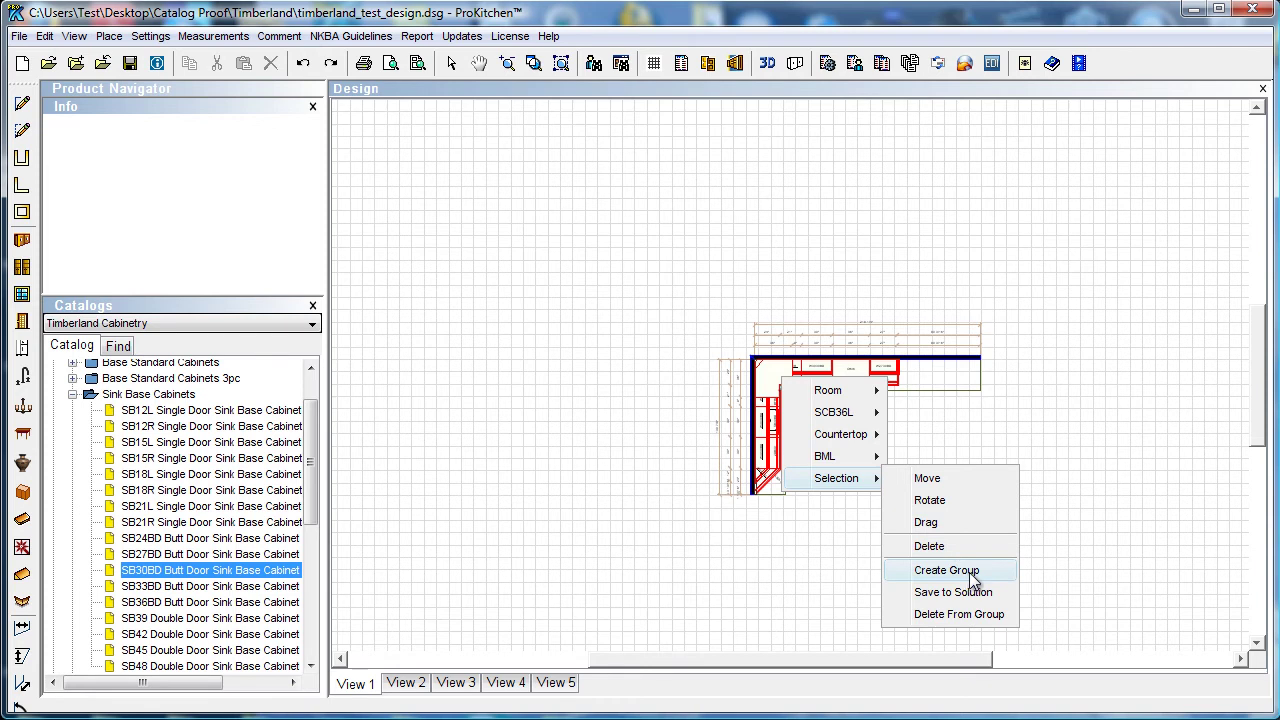
pyautogui.click(849, 583)
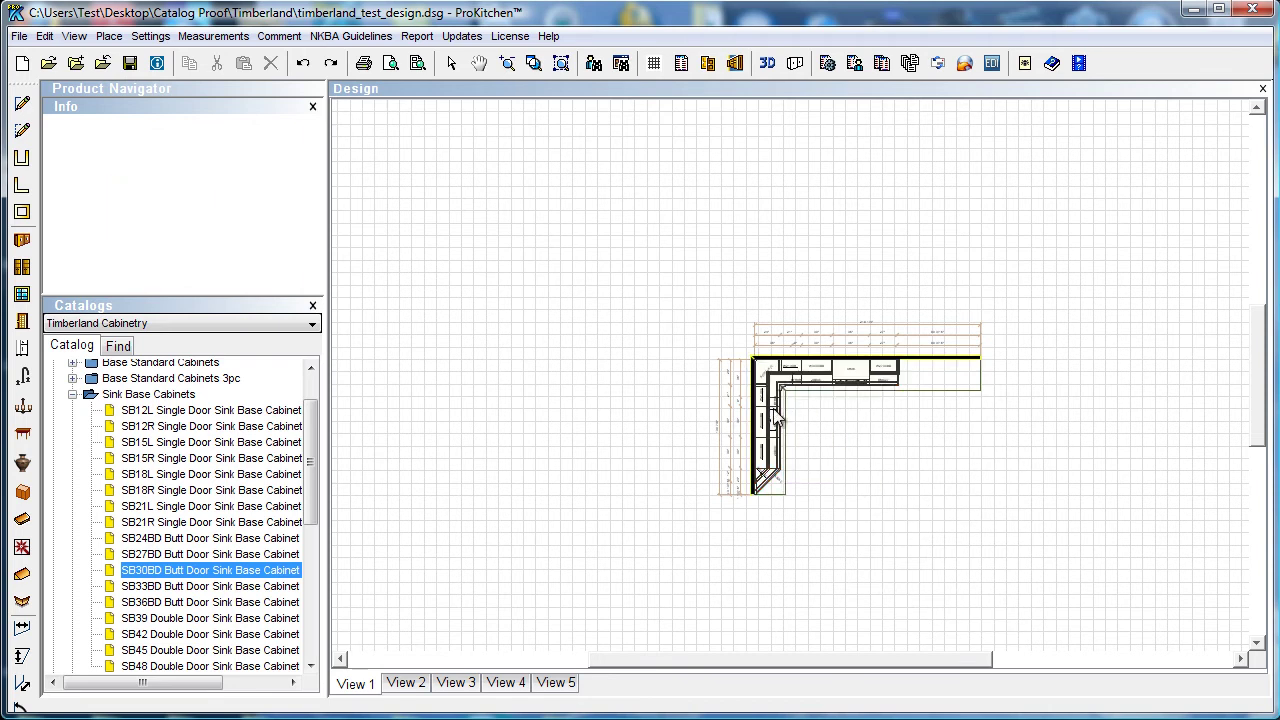
# Box-select all L-shaped layout cabinets and choose Selection > Save to Solution
pyautogui.moveTo(700, 371); pyautogui.dragTo(1021, 516)
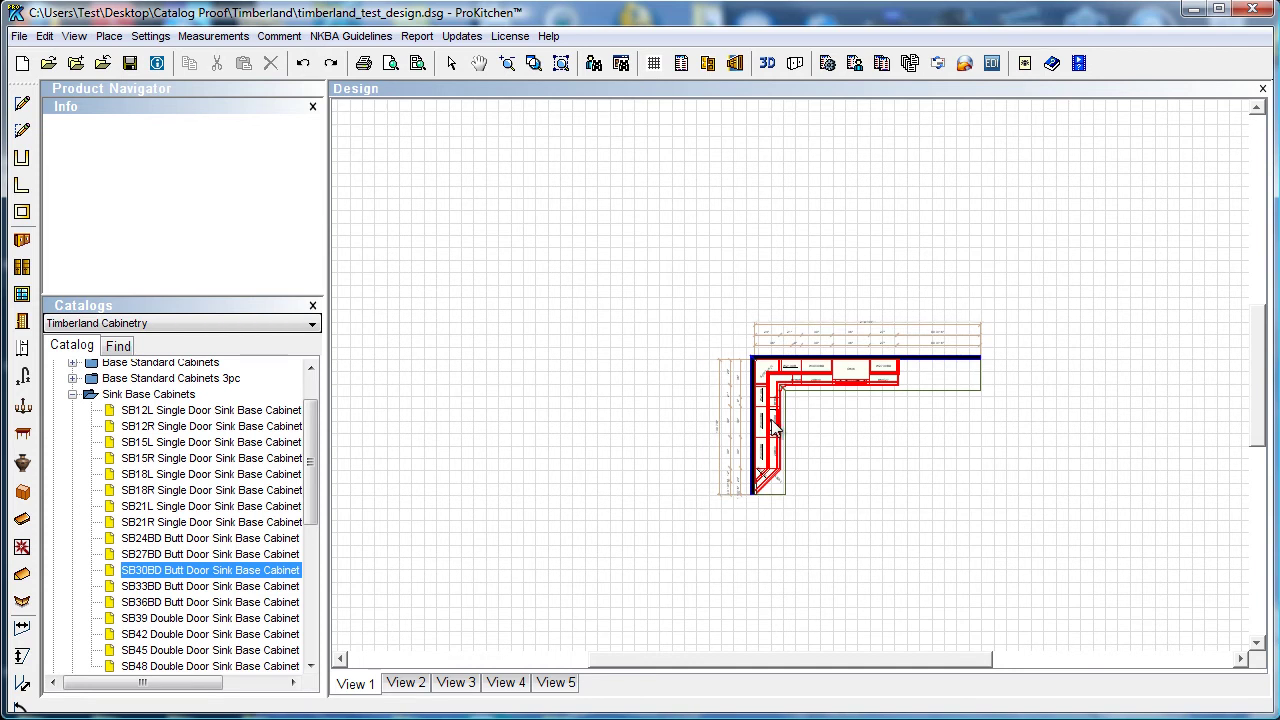
pyautogui.rightClick(771, 404)
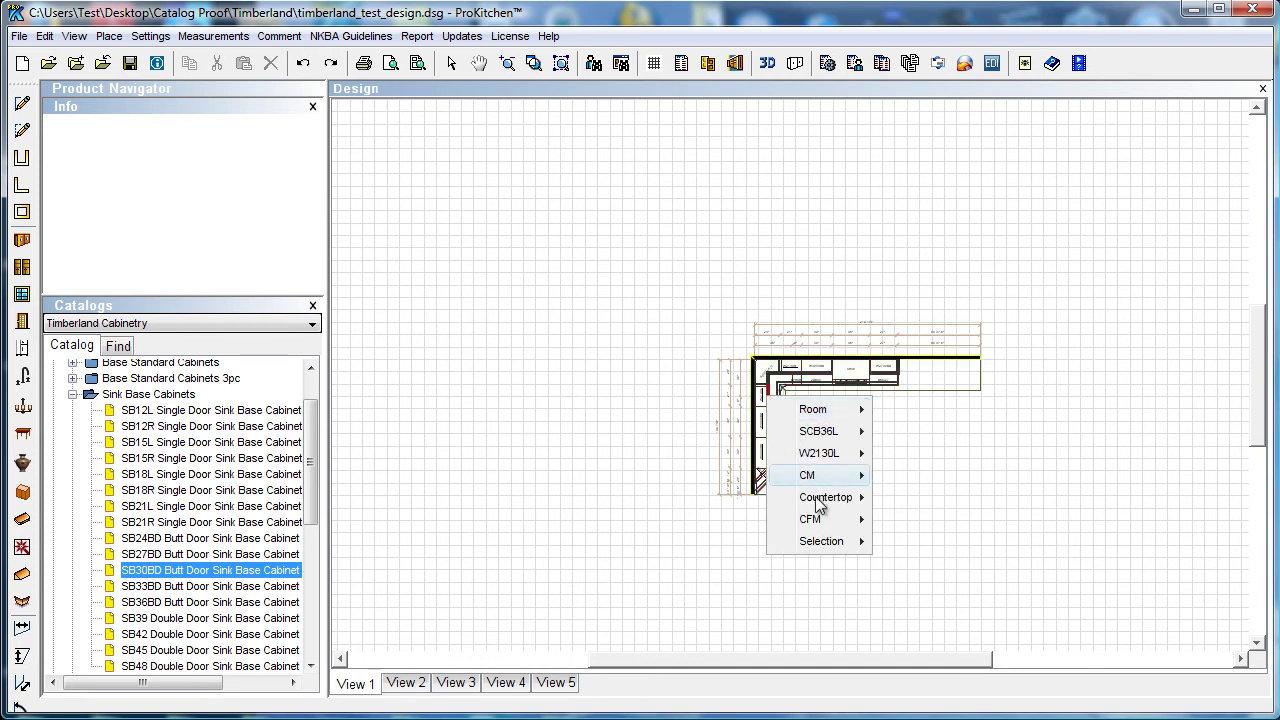
pyautogui.moveTo(820, 540)
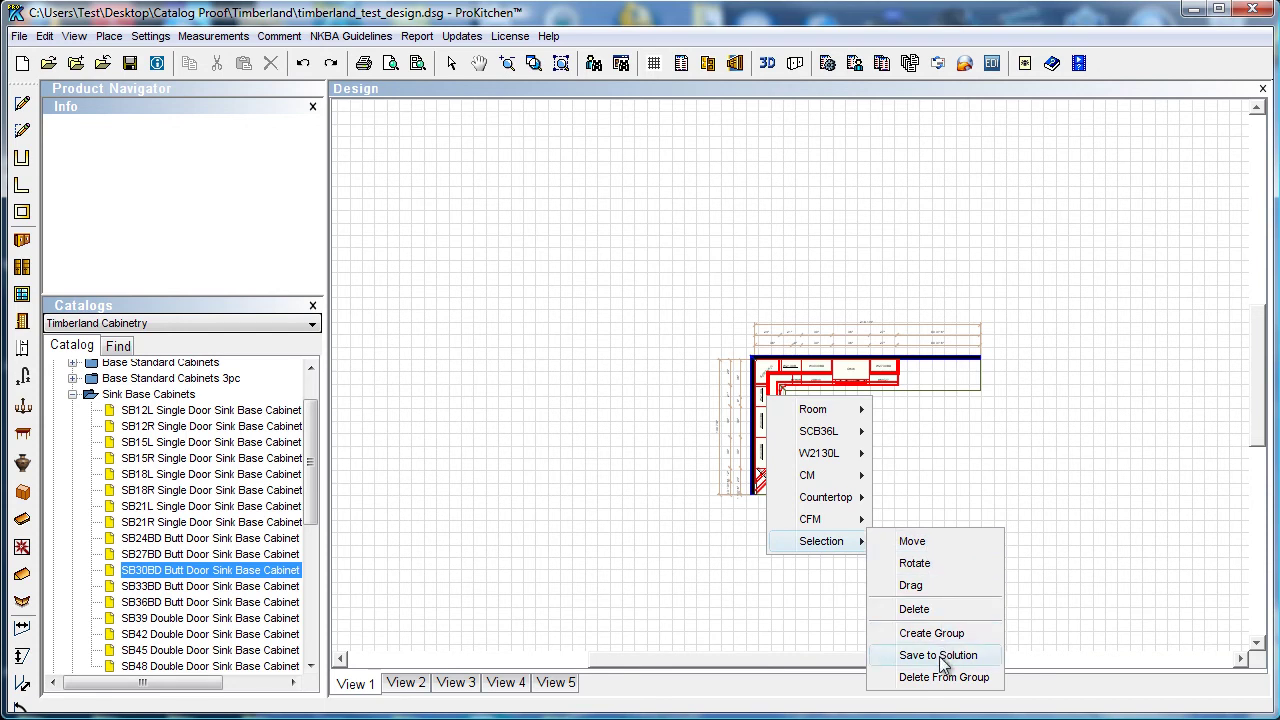
pyautogui.click(942, 660)
# Fill in SKU 'Test Kitchen', description 'PK v5.6 Tutorial' and note 'Just for fun', then confirm
pyautogui.click(938, 655)
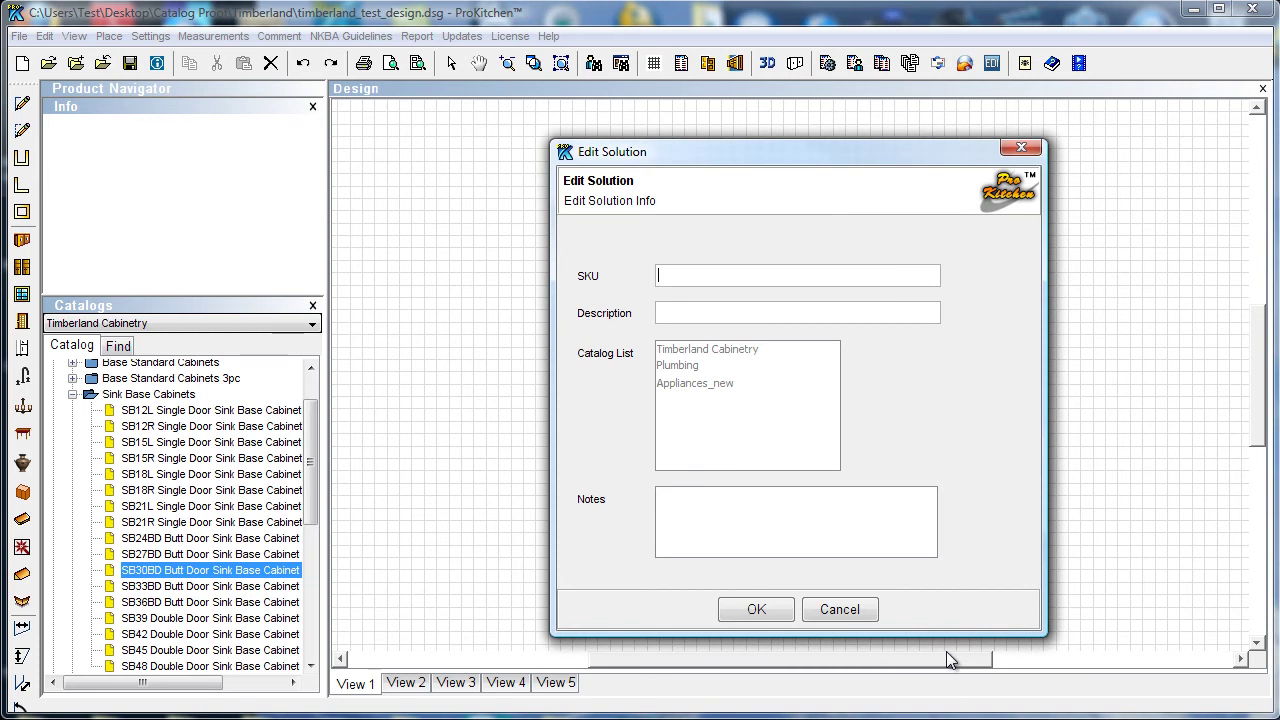
pyautogui.write('Test')
pyautogui.write(' Kitchen')
pyautogui.write('PK ')
pyautogui.write('vi')
pyautogui.press('BackSpace')
pyautogui.write('5.6 Tu')
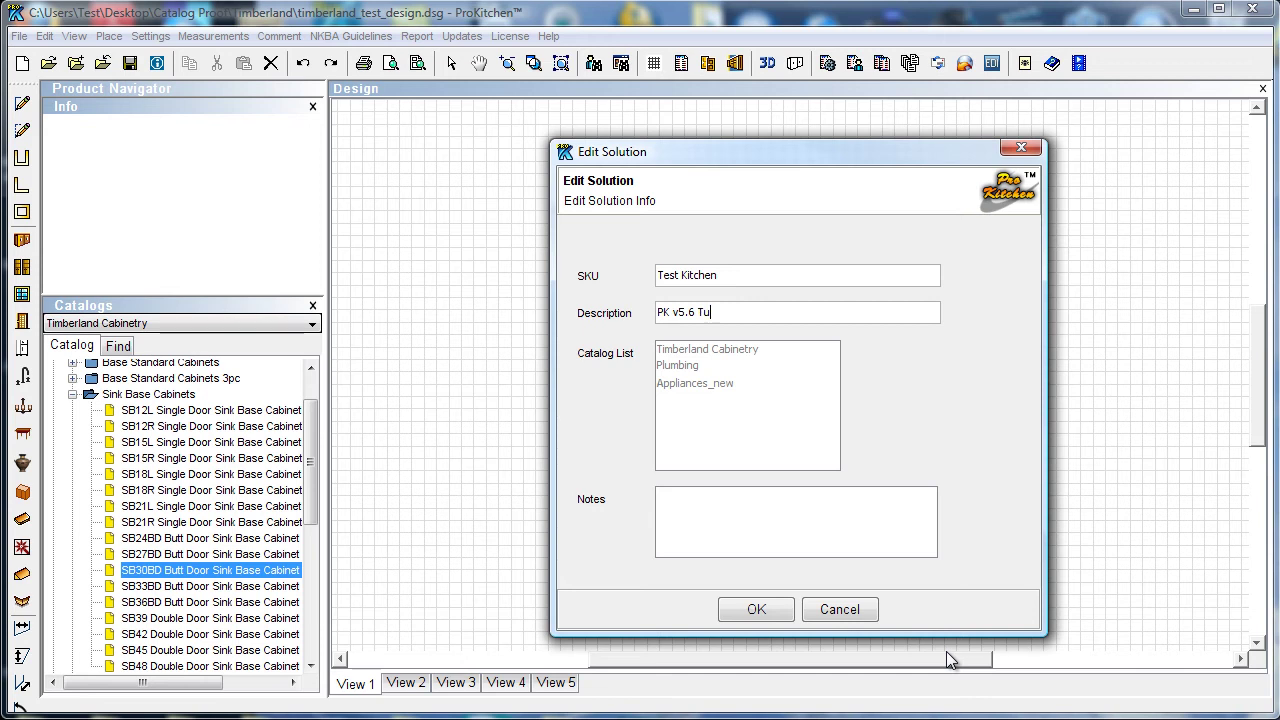
pyautogui.write('torial')
pyautogui.click(706, 546)
pyautogui.write('Just for fun')
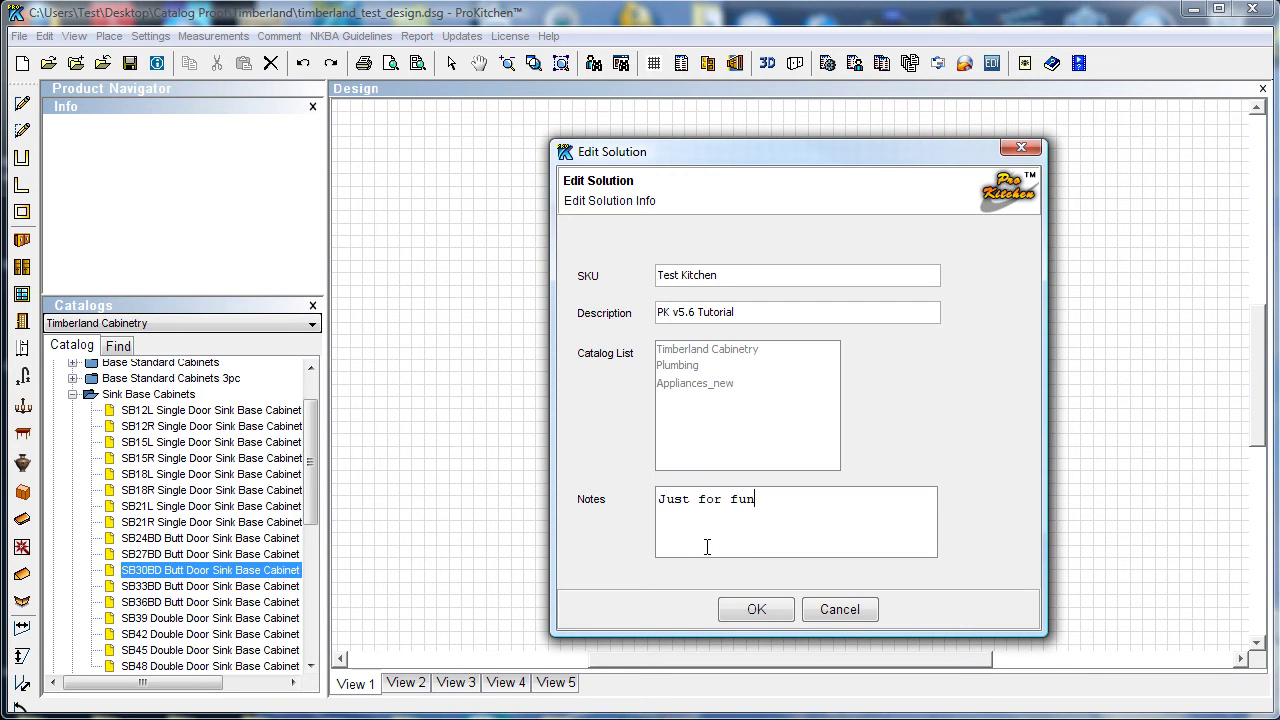
pyautogui.click(745, 608)
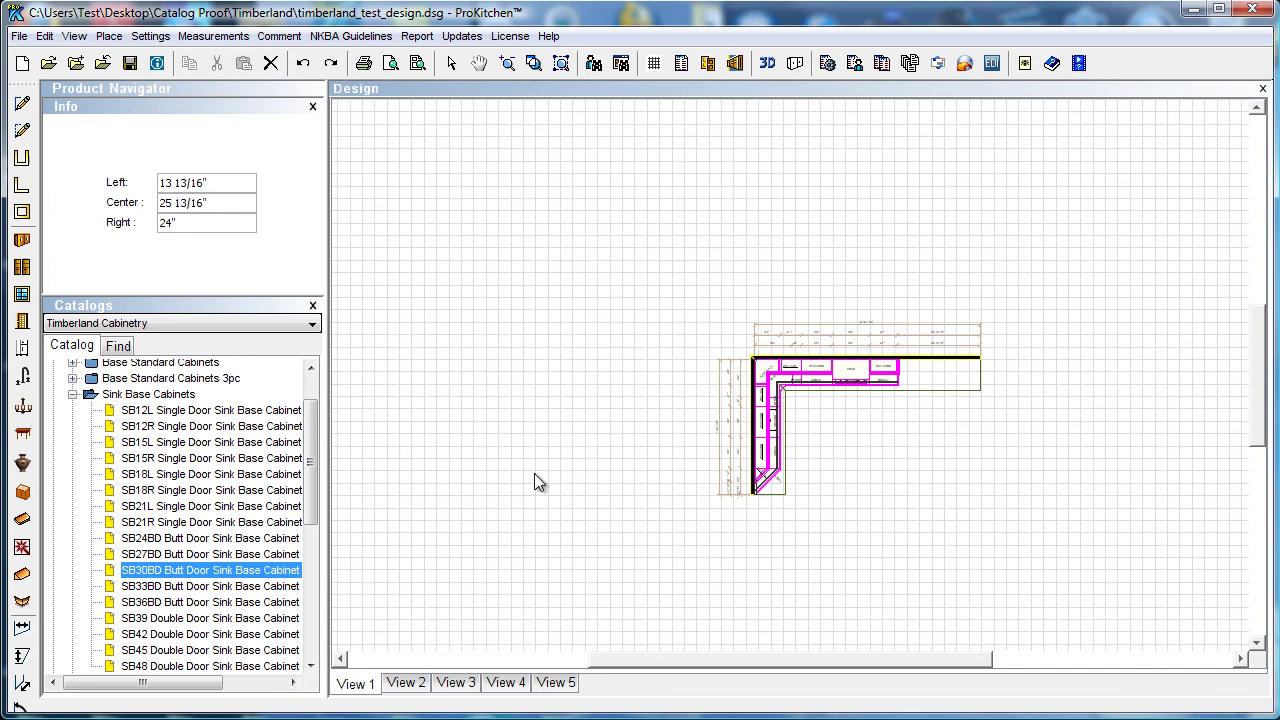
pyautogui.click(22, 492)
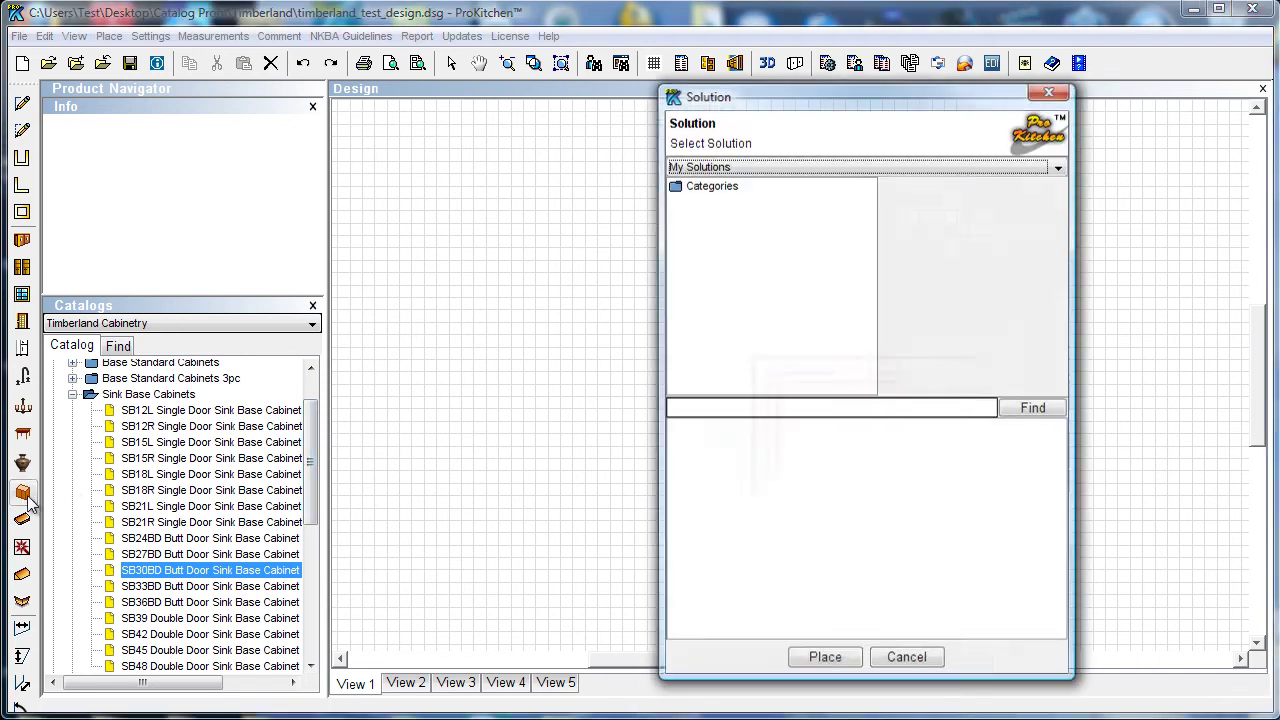
pyautogui.click(681, 191)
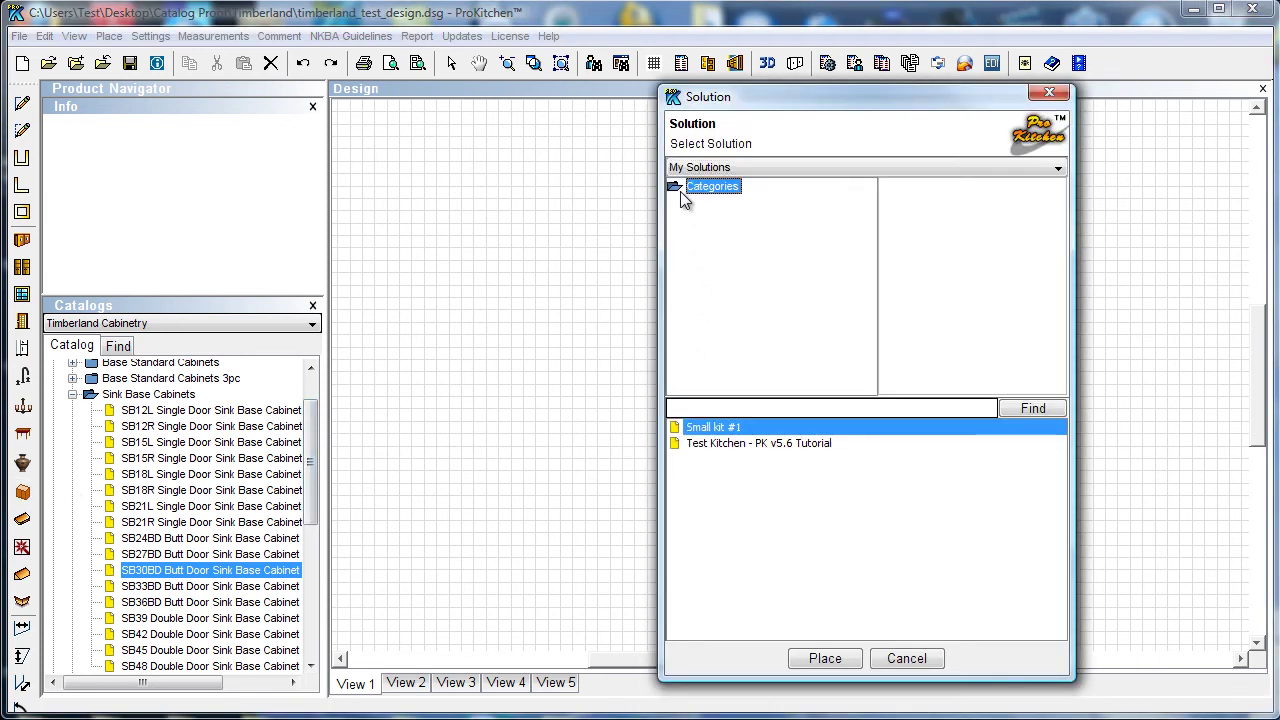
pyautogui.click(694, 445)
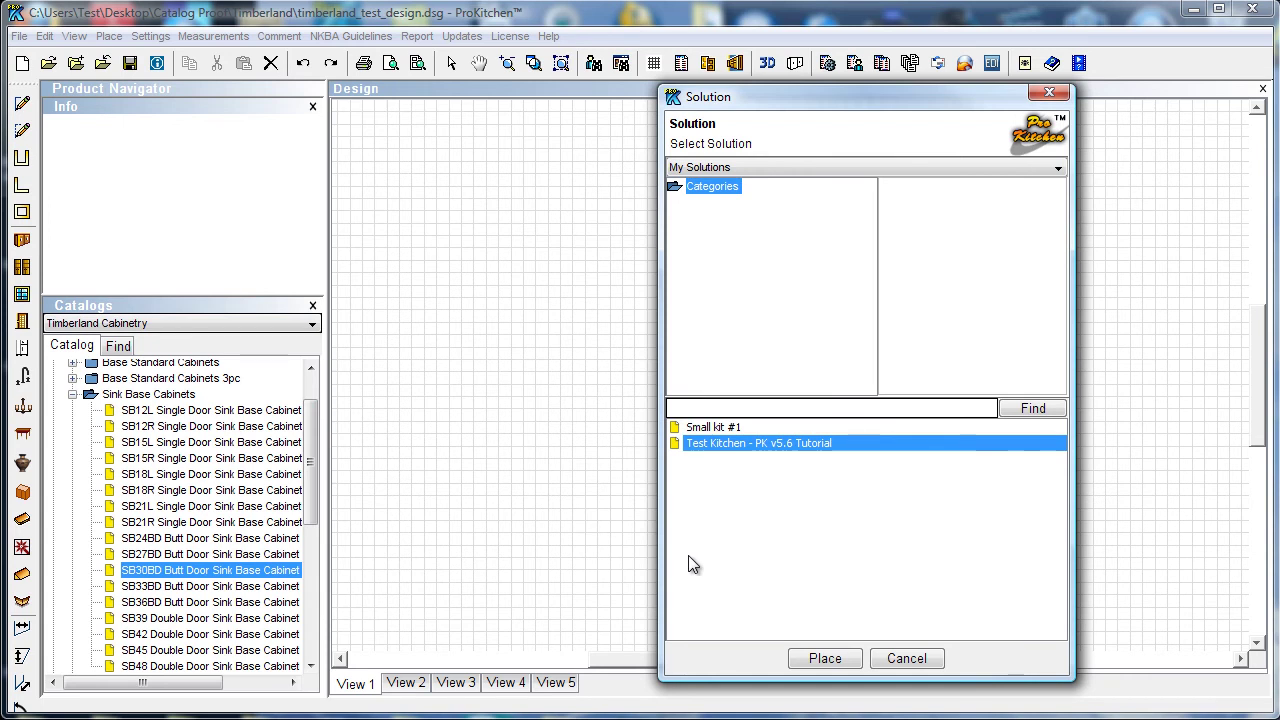
pyautogui.click(913, 659)
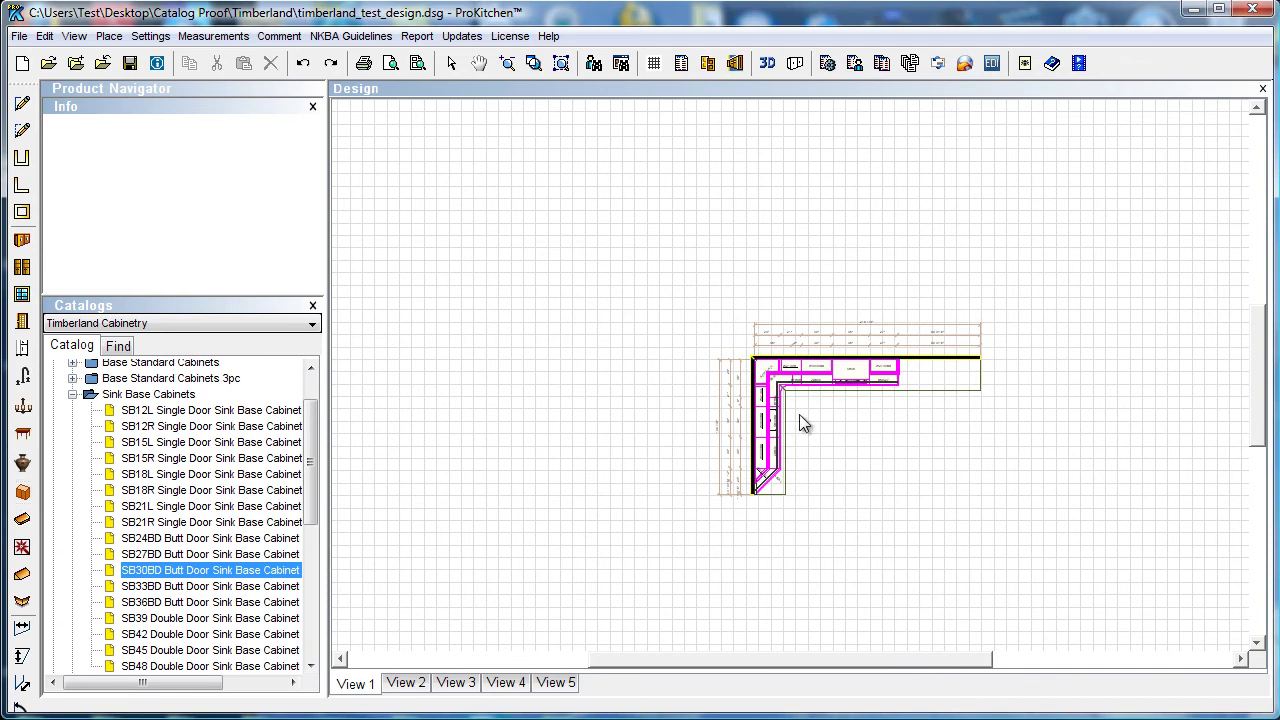
# Box-select the cabinet run, choose Test Kitchen > Ungroup, and clear the selection
pyautogui.click(798, 408)
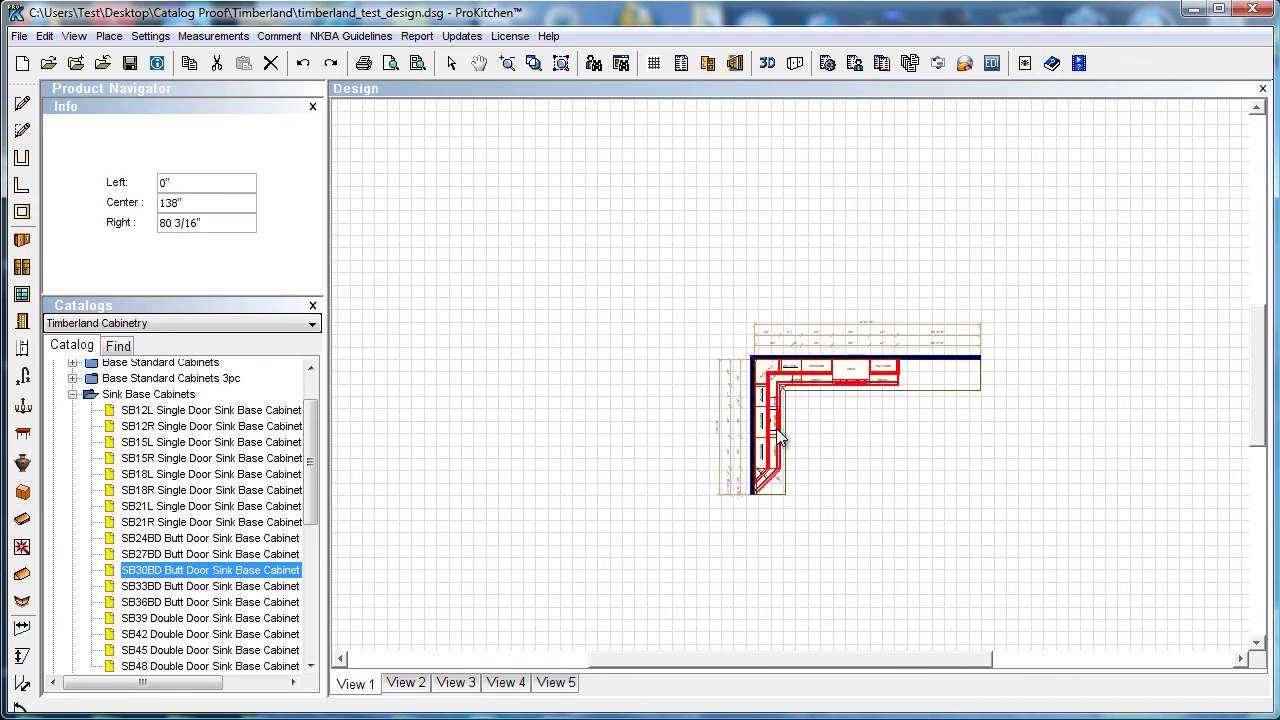
pyautogui.click(905, 450)
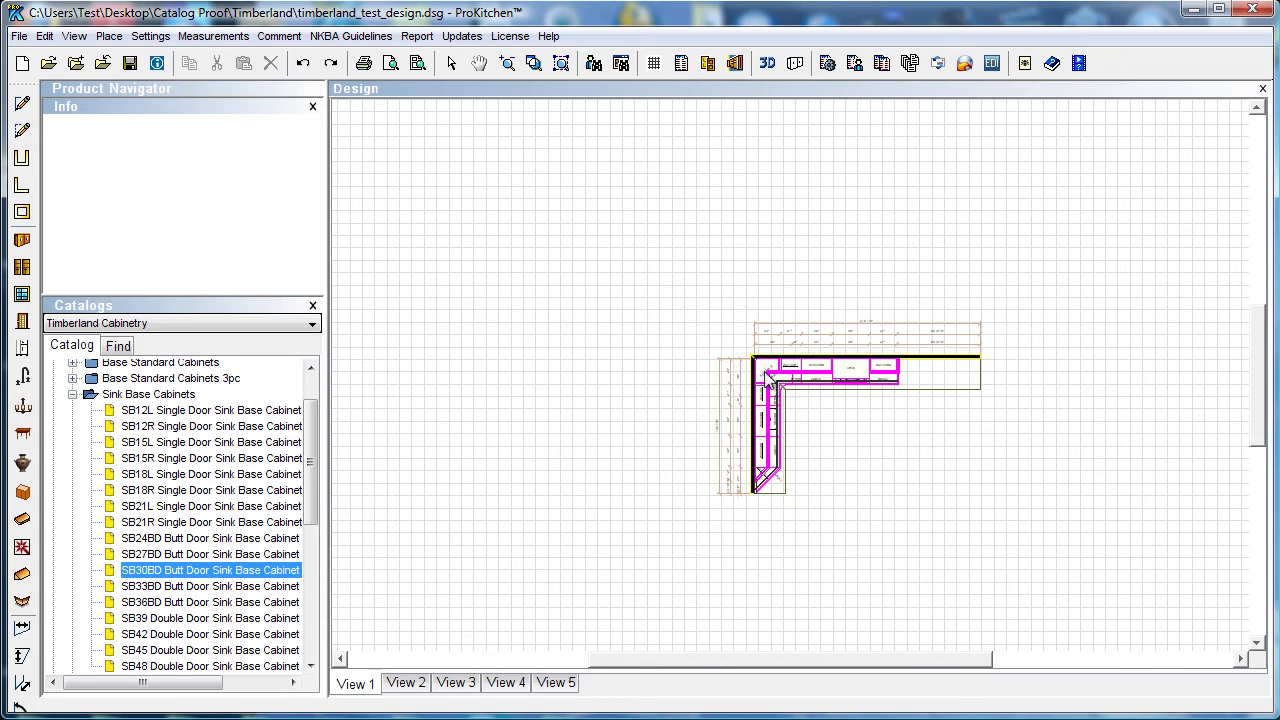
pyautogui.moveTo(691, 466); pyautogui.dragTo(1034, 510)
pyautogui.rightClick(763, 436)
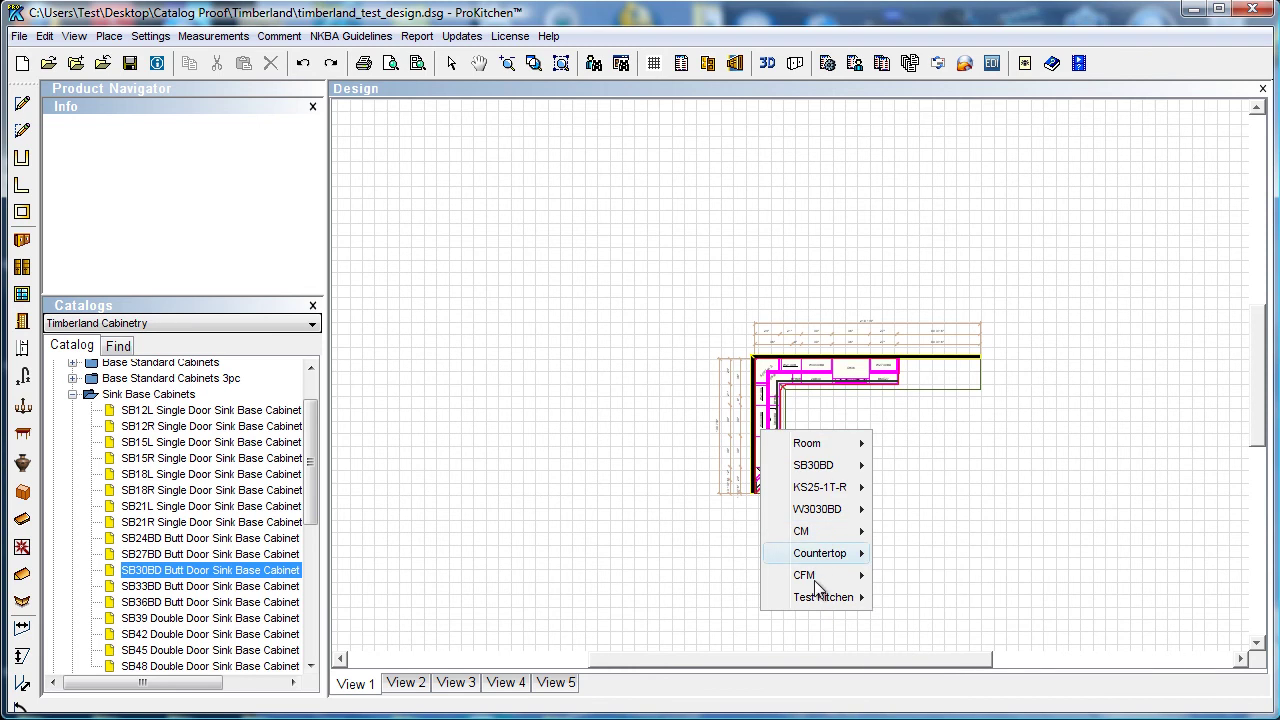
pyautogui.moveTo(815, 597)
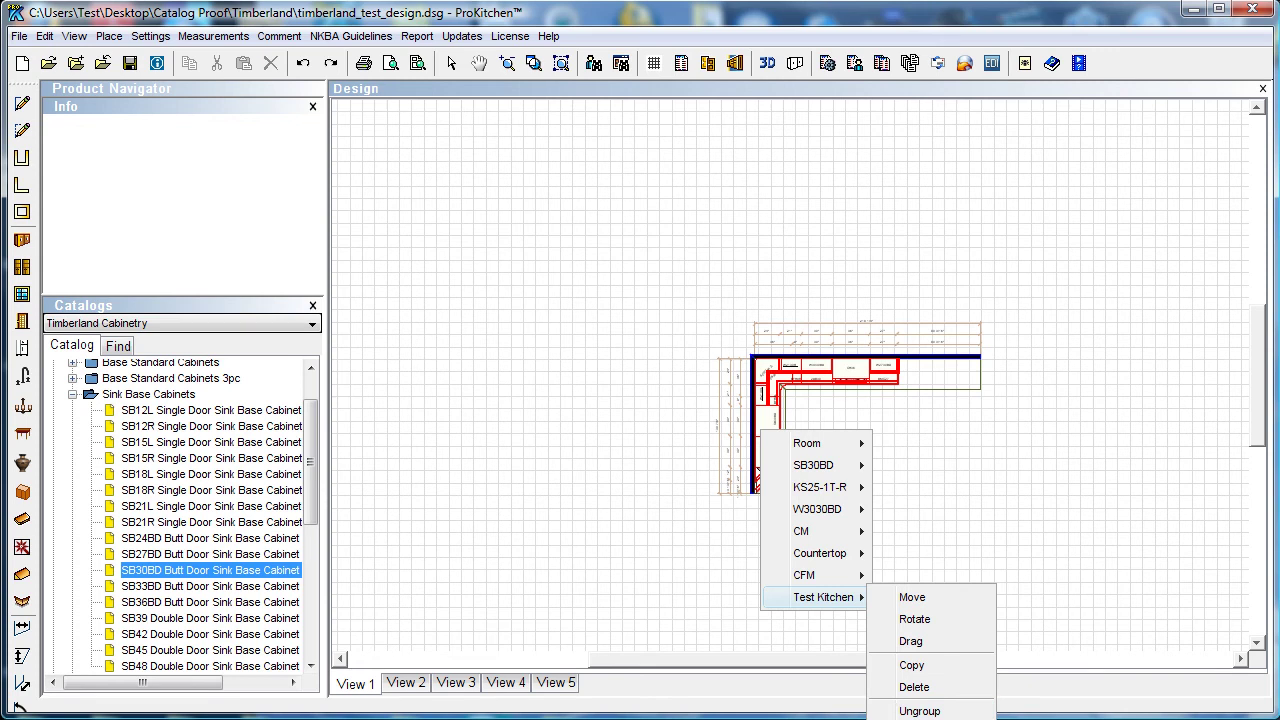
pyautogui.click(919, 711)
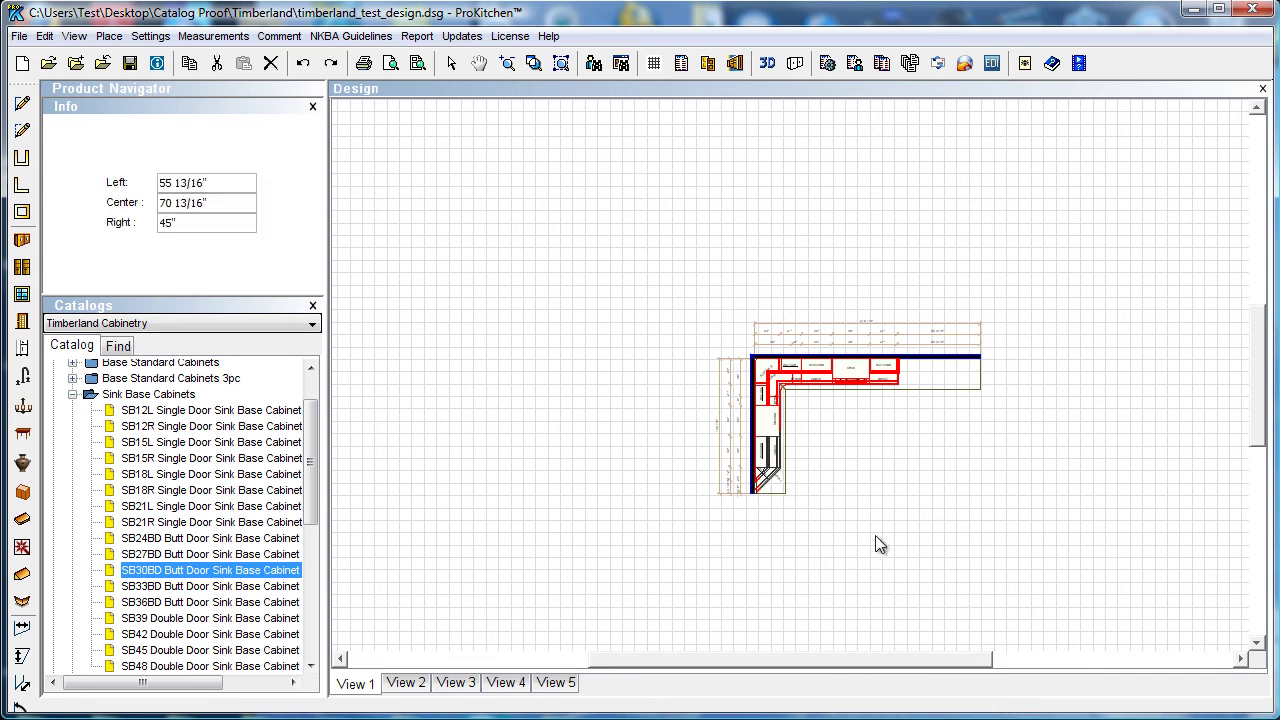
pyautogui.click(698, 490)
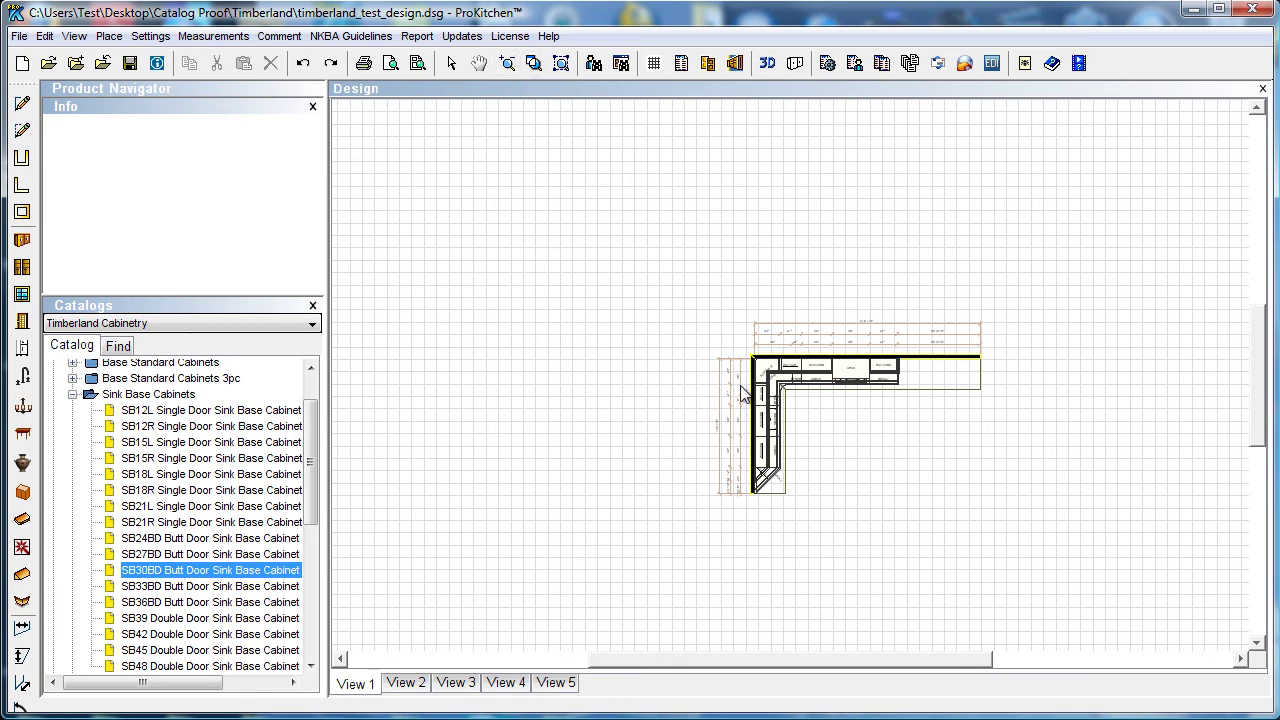
# Zoom to extents and place two SB30BD sink base cabinets side by side at the top wall's right end
pyautogui.click(561, 63)
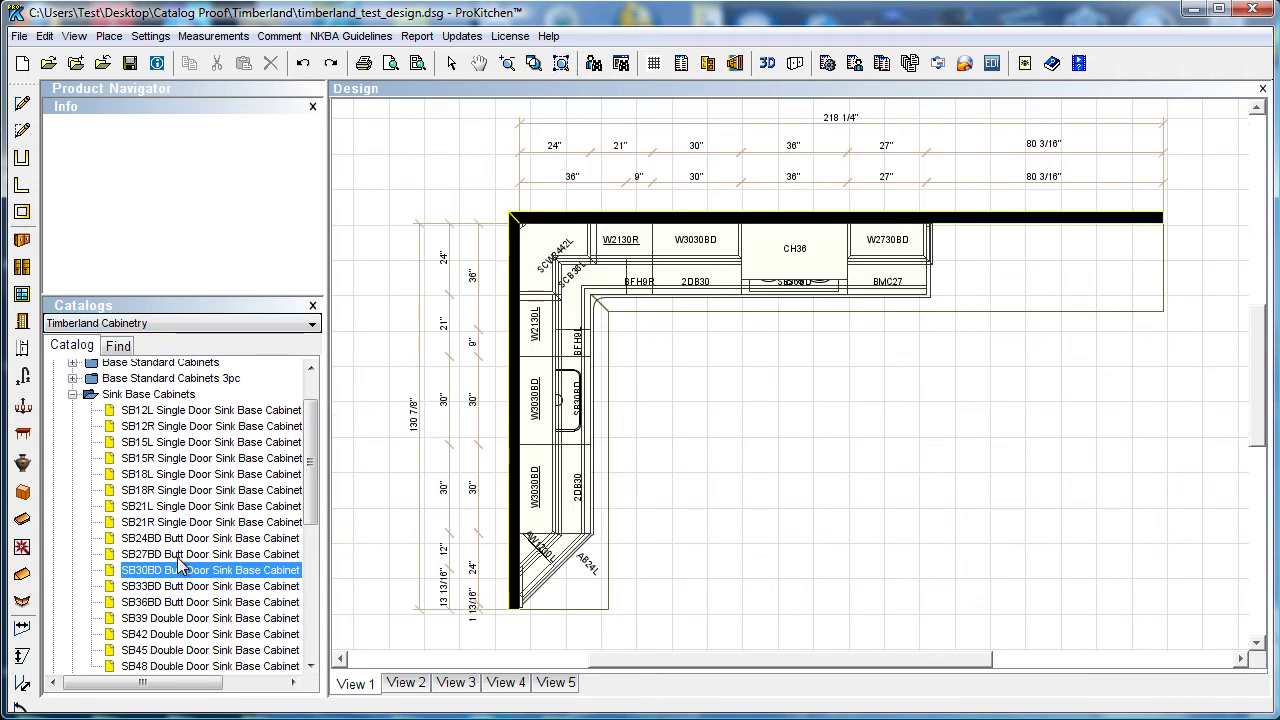
pyautogui.moveTo(178, 570); pyautogui.dragTo(982, 283)
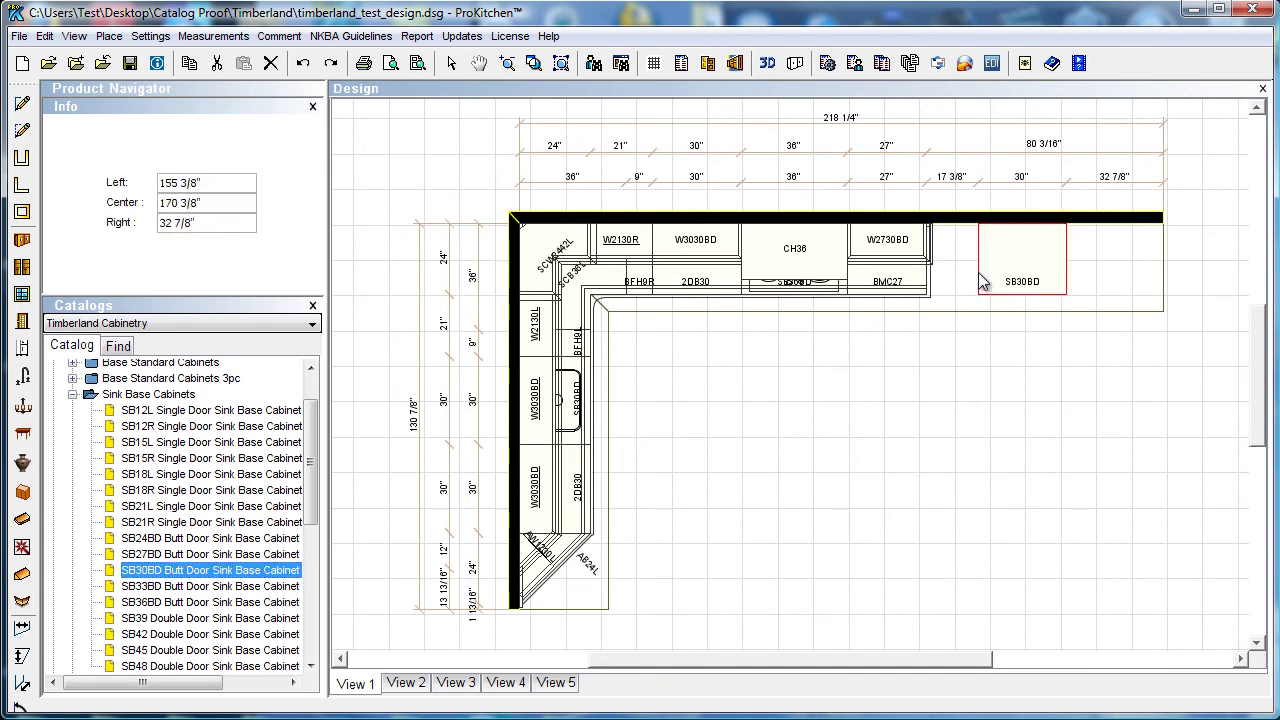
pyautogui.moveTo(148, 571); pyautogui.dragTo(1152, 337)
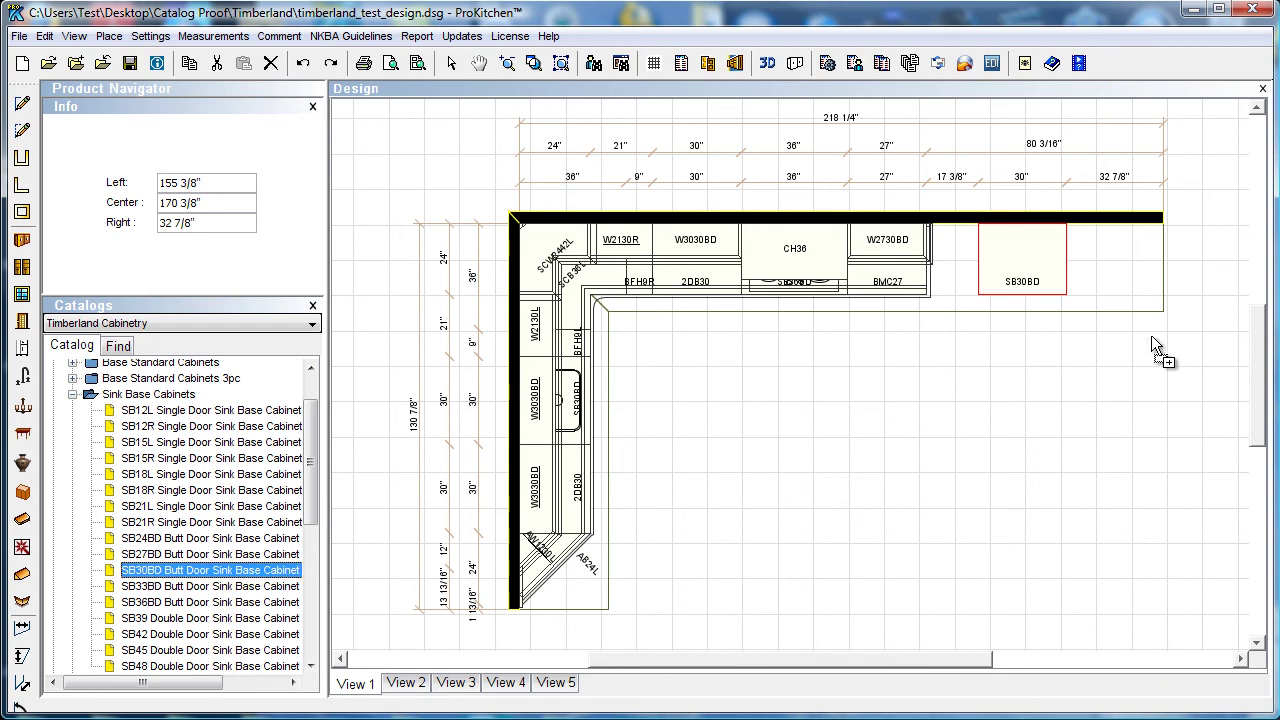
pyautogui.moveTo(1090, 282); pyautogui.dragTo(1059, 273)
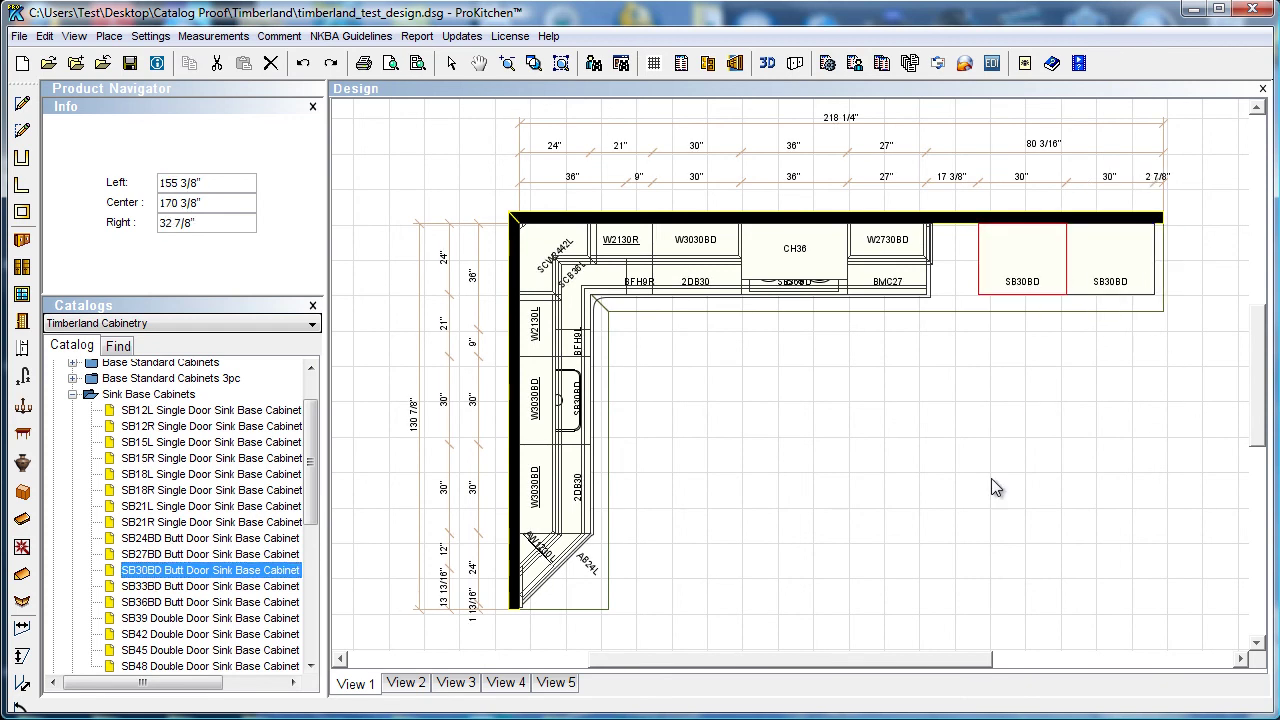
pyautogui.scroll(-1, 962, 518)
pyautogui.scroll(-1, 963, 512)
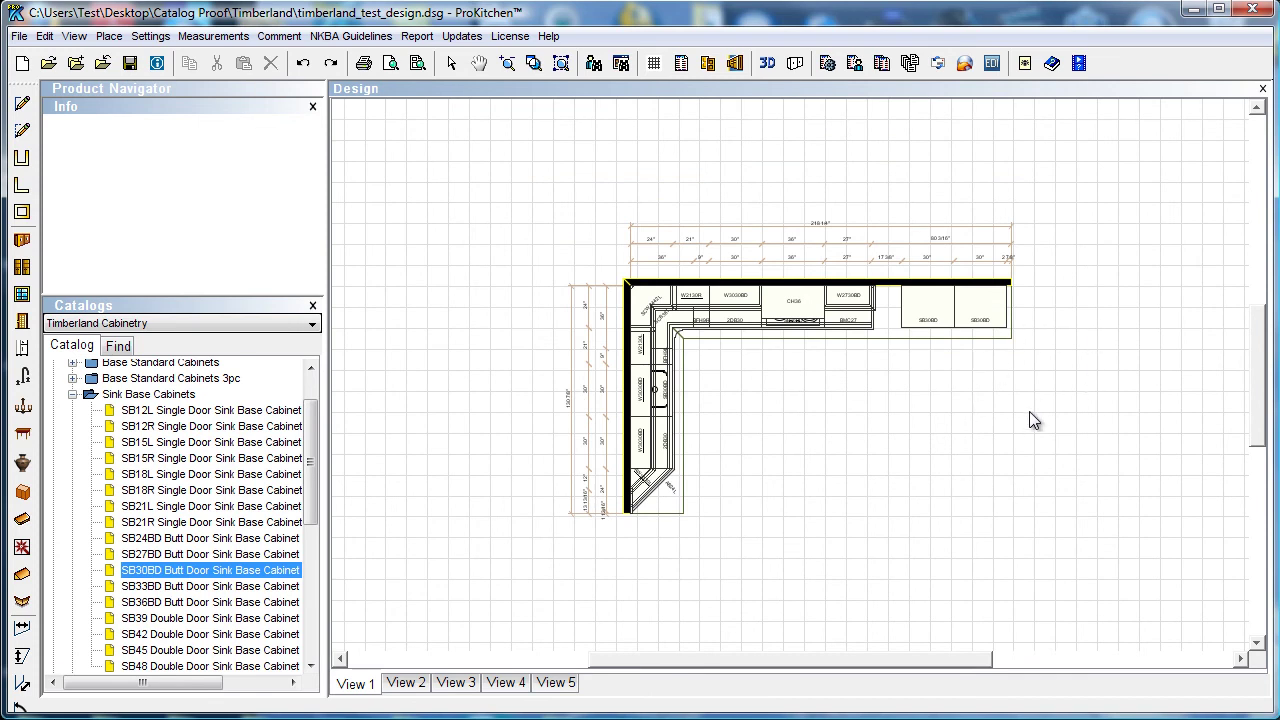
# Box-select both SB30BD cabinets, move them right and back, then reselect the pair
pyautogui.moveTo(1035, 407); pyautogui.dragTo(890, 256)
pyautogui.moveTo(943, 335); pyautogui.dragTo(1081, 470)
pyautogui.moveTo(1105, 317); pyautogui.dragTo(984, 322)
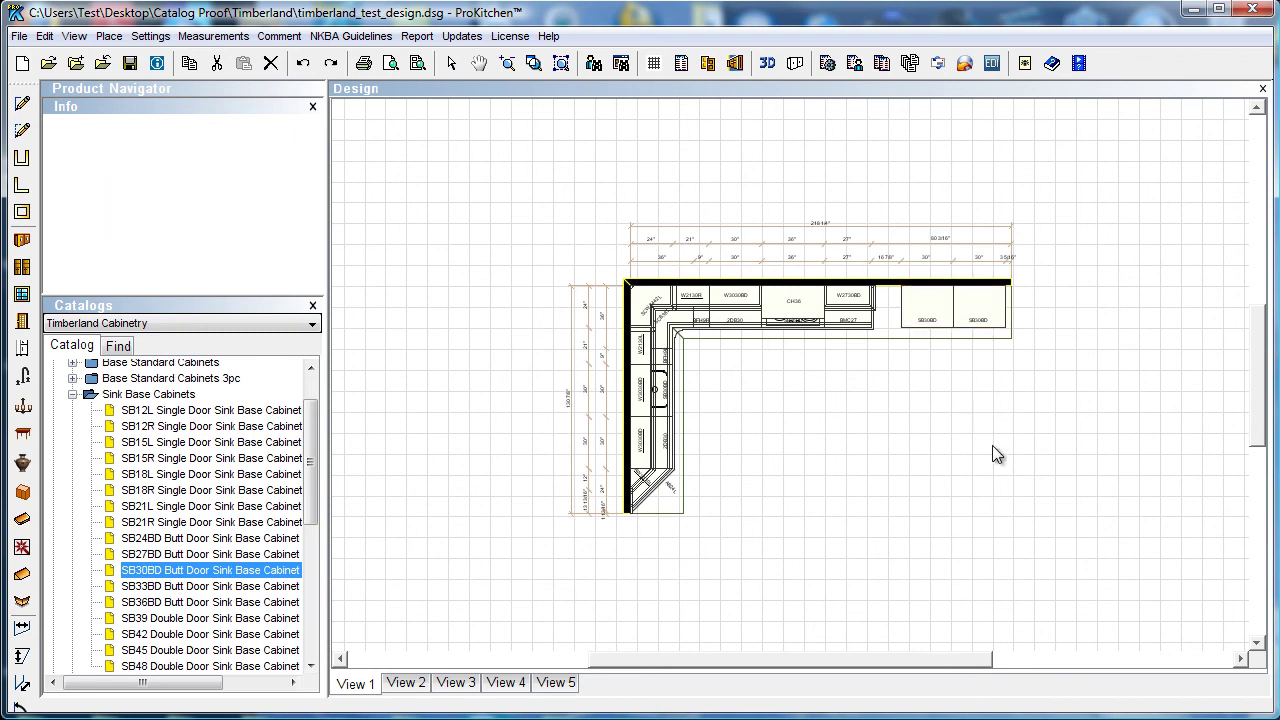
pyautogui.moveTo(1067, 462); pyautogui.dragTo(852, 273)
pyautogui.click(948, 421)
pyautogui.moveTo(1057, 372); pyautogui.dragTo(882, 258)
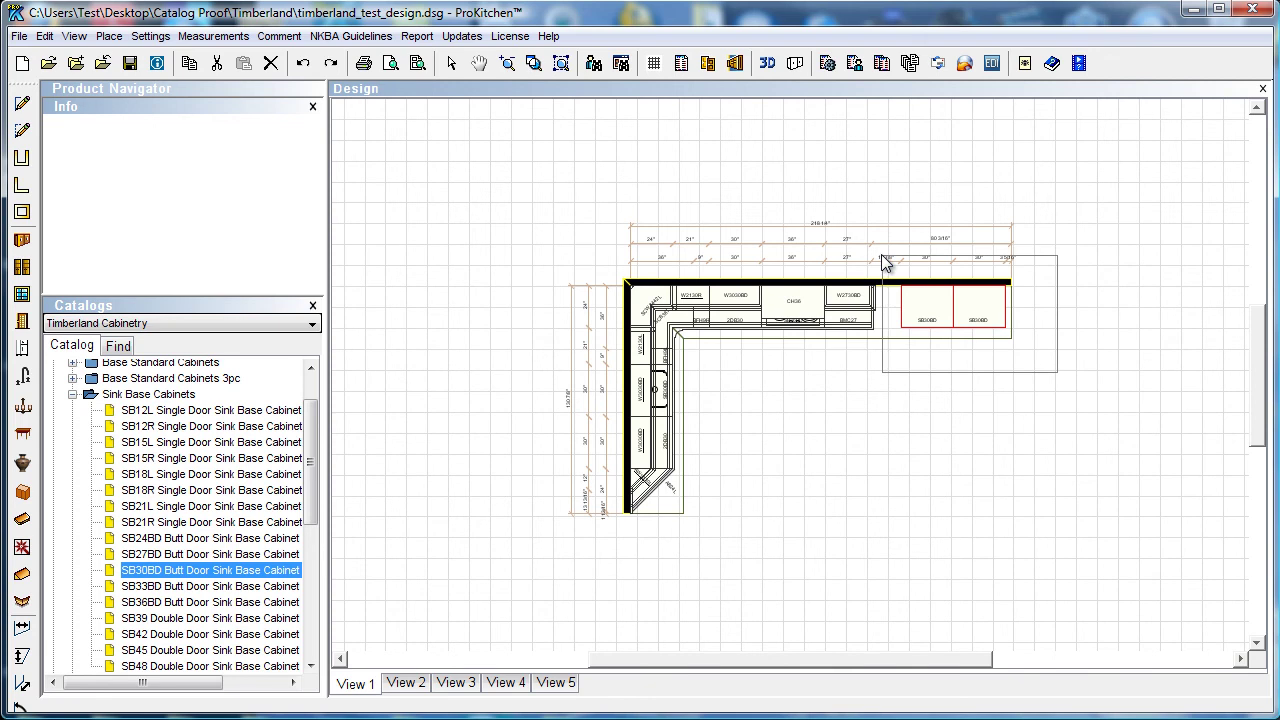
# Delete both selected SB30BD cabinets via the right-click Selection > Delete command
pyautogui.rightClick(945, 312)
pyautogui.moveTo(1005, 368)
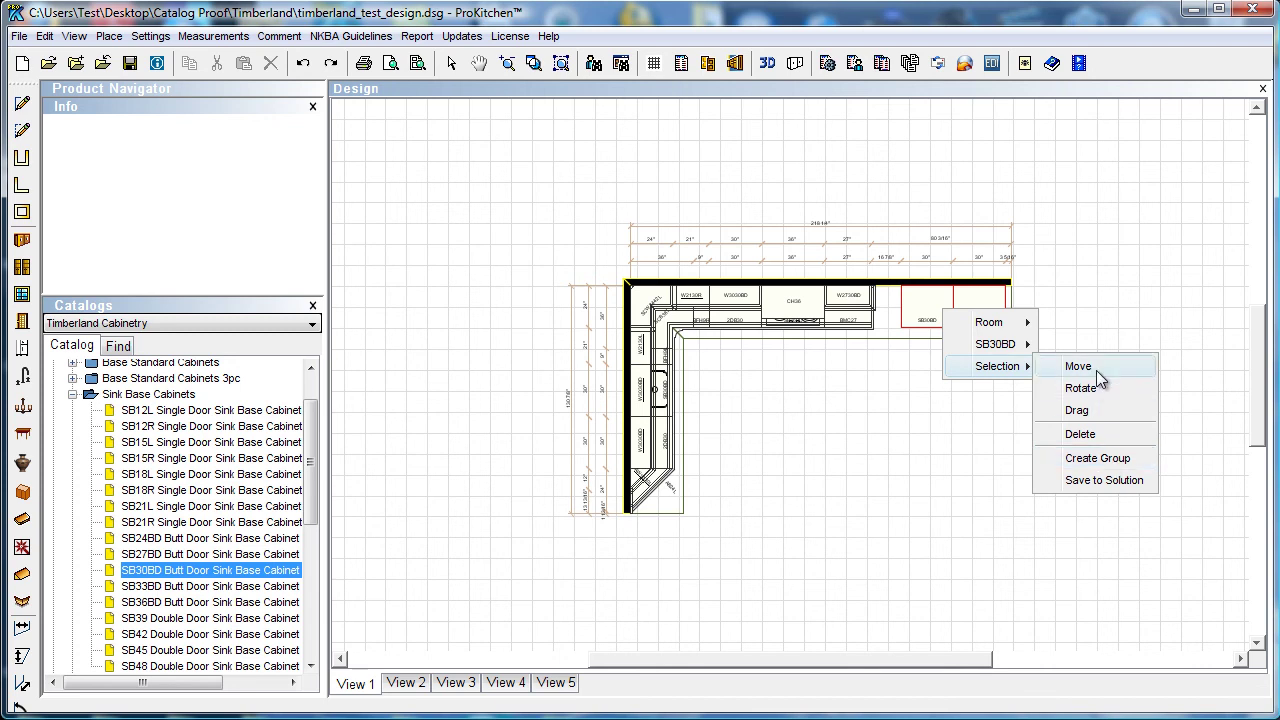
pyautogui.click(1088, 436)
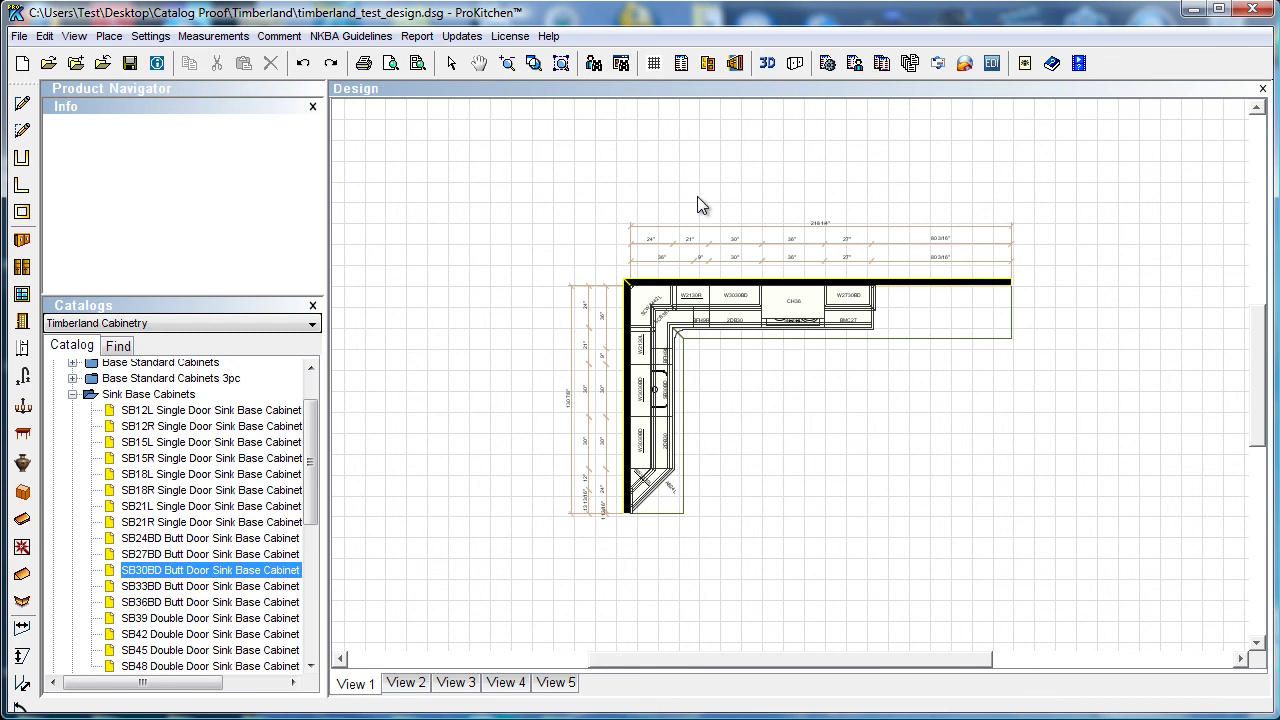
# Zoom to extents so the entire L-shaped layout, through the W2730BD wall cabinet, fills the view
pyautogui.click(562, 63)
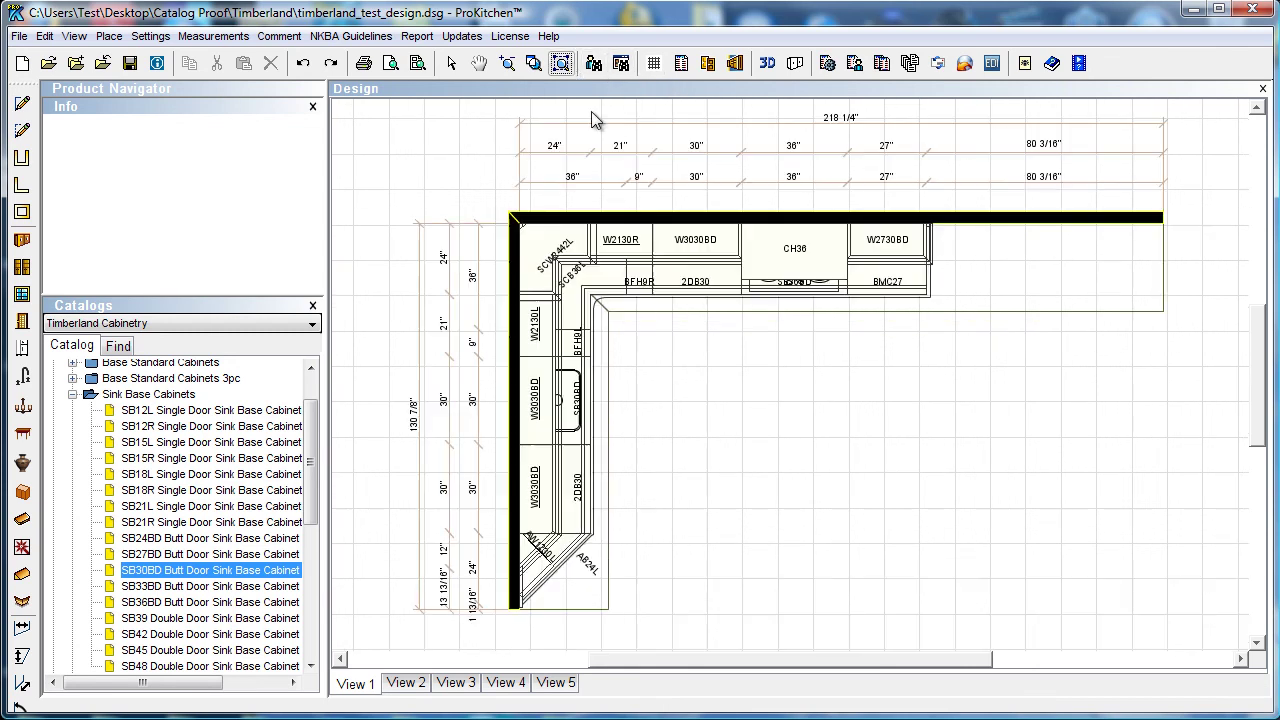